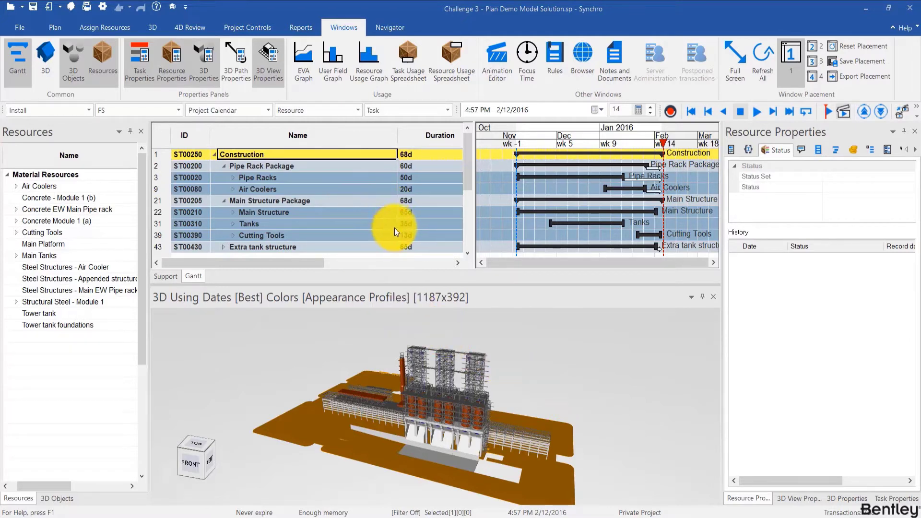
Step: Open Customise Columns from the Name header and browse the Costs and EVA column categories
{"action": "right_click", "coordinate": [332, 140]}
{"action": "left_click", "coordinate": [353, 177]}
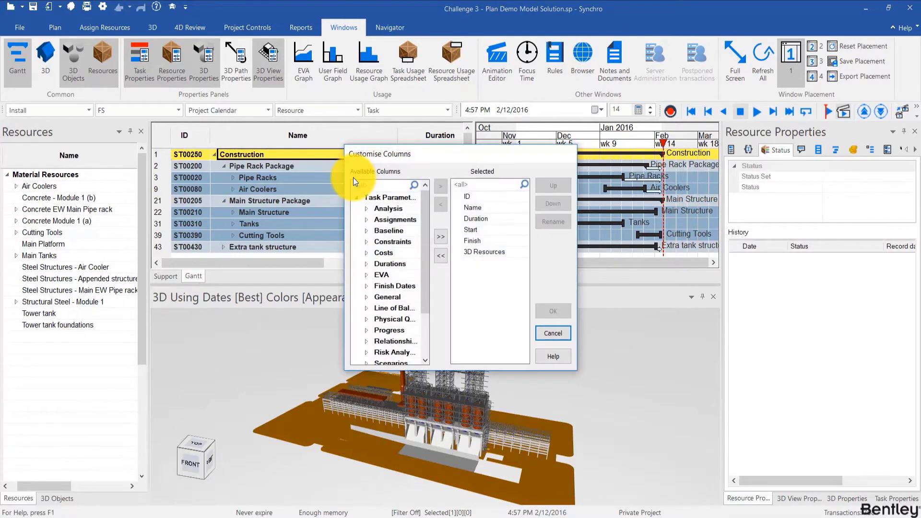
{"action": "left_click", "coordinate": [358, 184]}
{"action": "type", "text": "cos"}
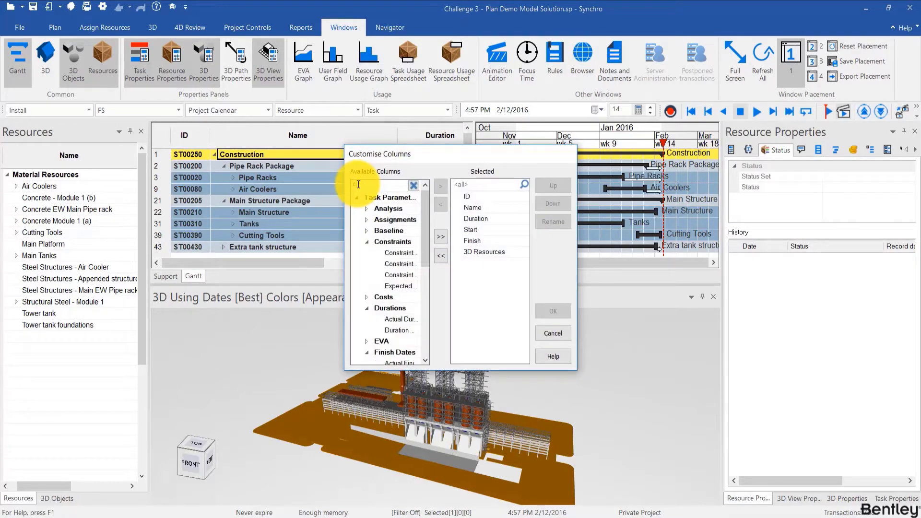
{"action": "type", "text": "t"}
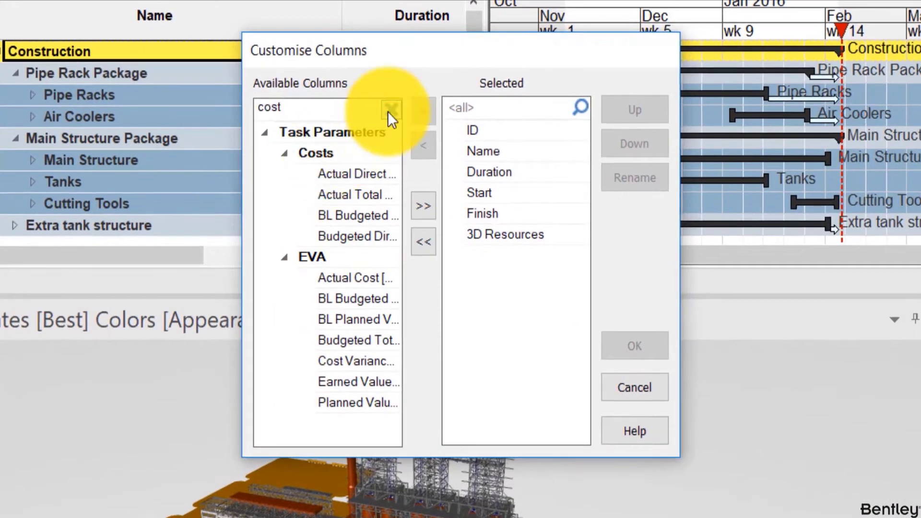
{"action": "left_click", "coordinate": [388, 112]}
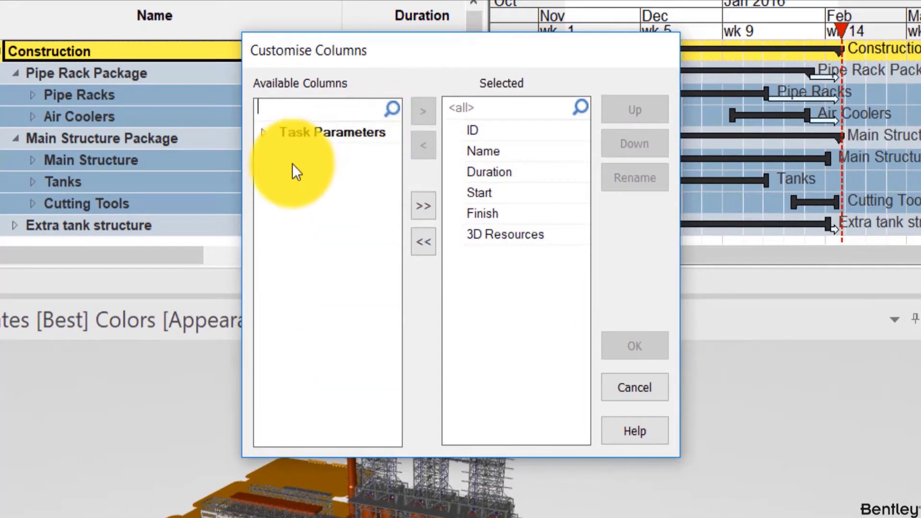
{"action": "left_click", "coordinate": [266, 132]}
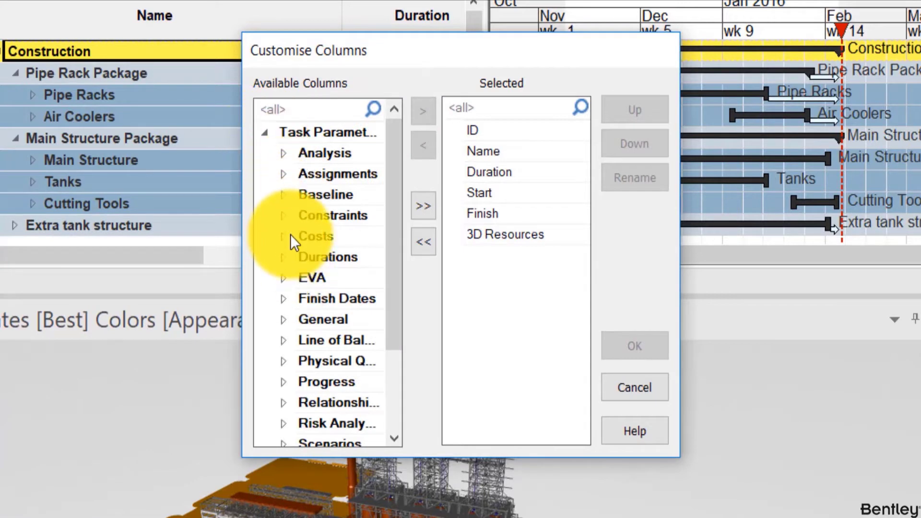
{"action": "left_click", "coordinate": [290, 235]}
{"action": "scroll", "coordinate": [290, 235], "scroll_direction": "down", "scroll_amount": 2}
{"action": "scroll", "coordinate": [290, 239], "scroll_direction": "down", "scroll_amount": 1}
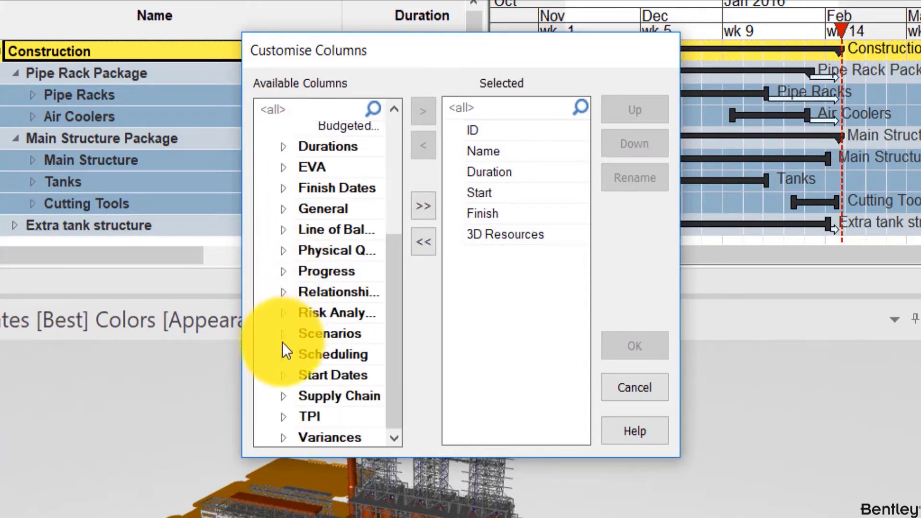
{"action": "left_click", "coordinate": [282, 169]}
{"action": "scroll", "coordinate": [315, 262], "scroll_direction": "down", "scroll_amount": 2}
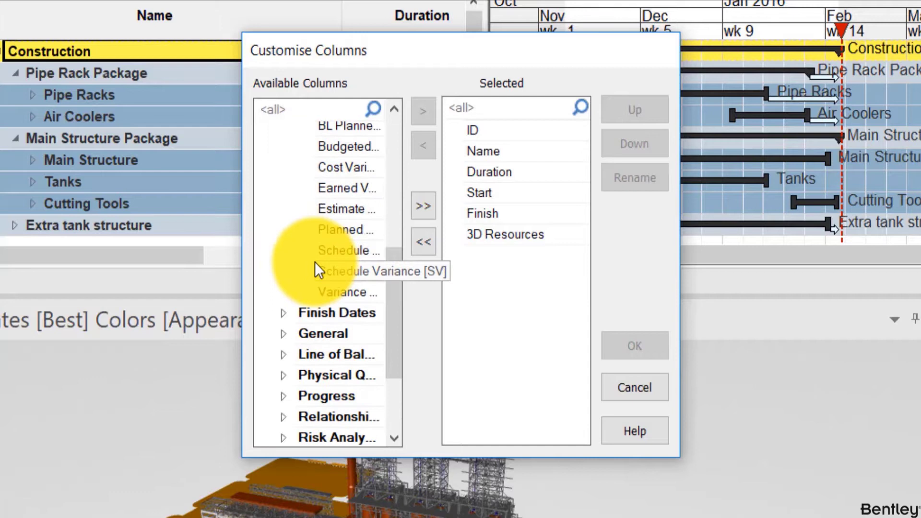
{"action": "scroll", "coordinate": [377, 204], "scroll_direction": "up", "scroll_amount": 5}
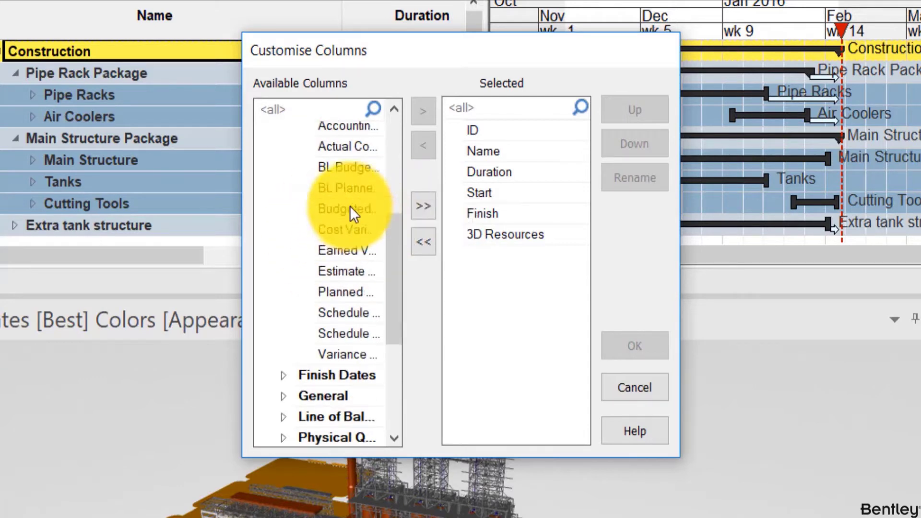
Step: Search 'cost' and add Budgeted Direct Cost and Budgeted Total Cost [BAC] to the displayed columns
{"action": "left_click", "coordinate": [327, 110]}
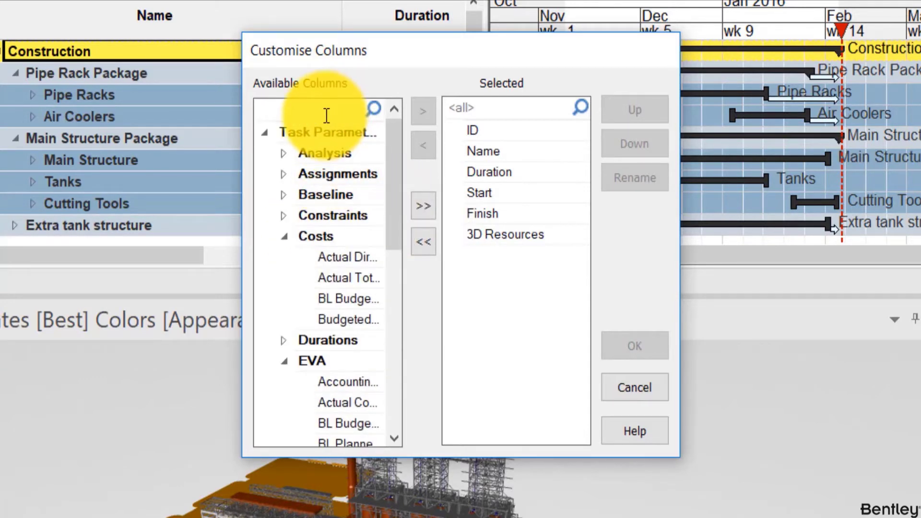
{"action": "type", "text": "cost"}
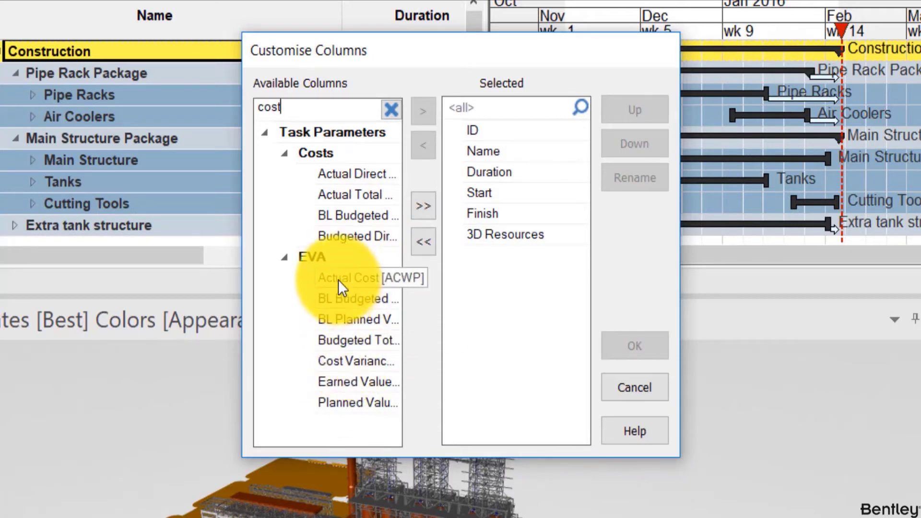
{"action": "double_click", "coordinate": [338, 241]}
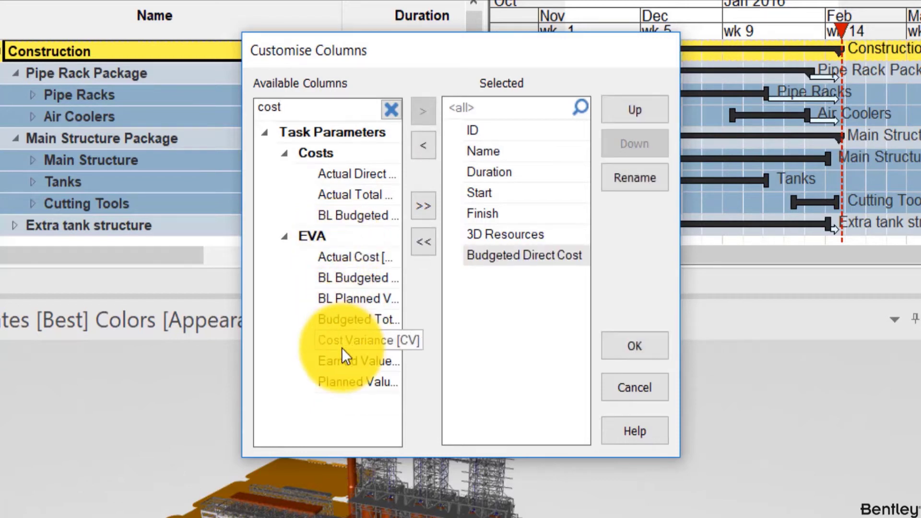
{"action": "double_click", "coordinate": [345, 324]}
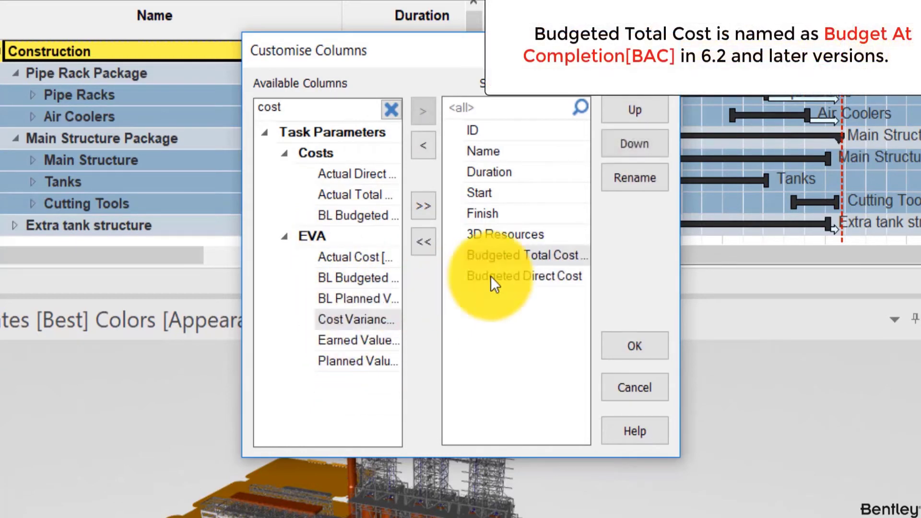
Step: Move Budgeted Direct Cost and Budgeted Total Cost up so they follow Name
{"action": "left_click", "coordinate": [513, 272]}
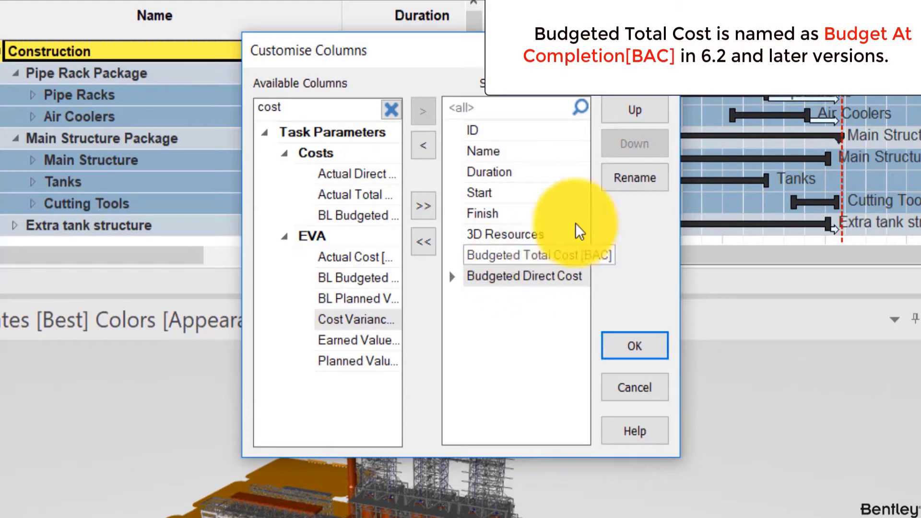
{"action": "left_click", "coordinate": [633, 112]}
{"action": "left_click", "coordinate": [632, 112]}
{"action": "left_click", "coordinate": [632, 112]}
{"action": "left_click", "coordinate": [632, 111]}
{"action": "left_click", "coordinate": [632, 112]}
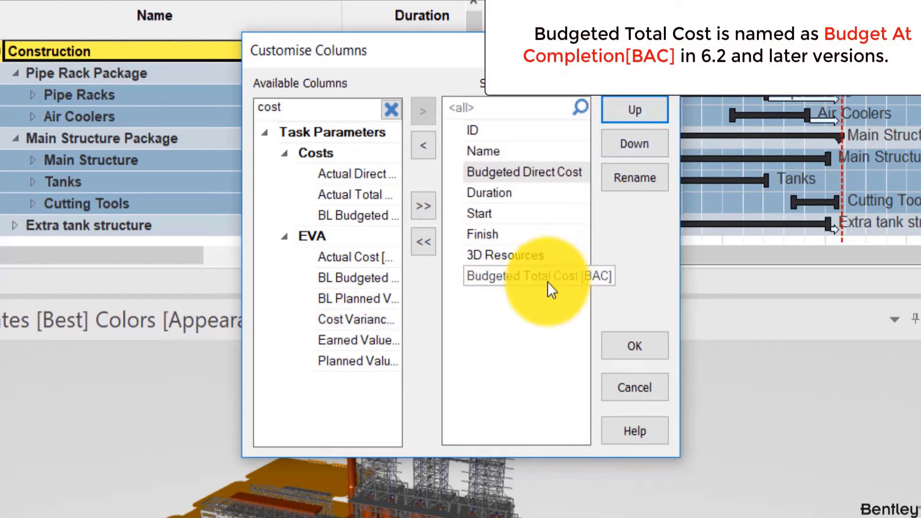
{"action": "left_click", "coordinate": [548, 279]}
{"action": "left_click", "coordinate": [634, 110]}
{"action": "left_click", "coordinate": [634, 110]}
{"action": "left_click", "coordinate": [634, 110]}
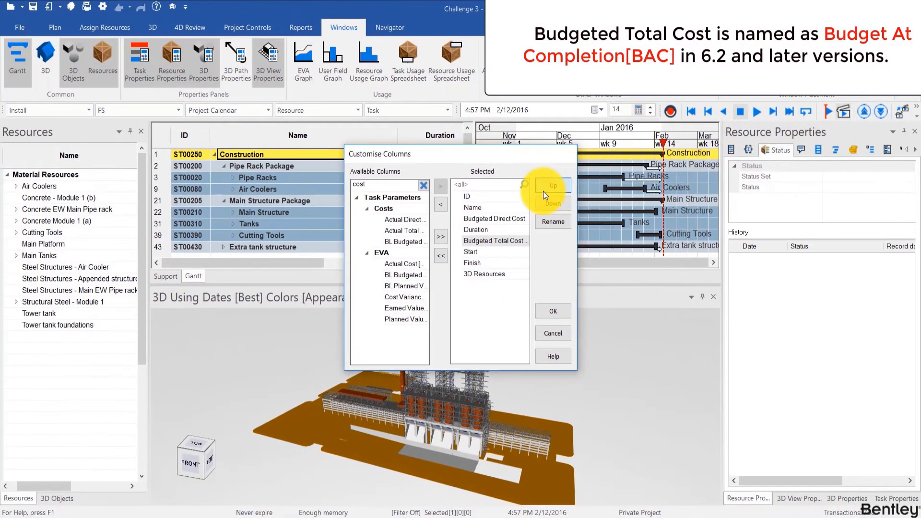
{"action": "left_click", "coordinate": [634, 110]}
Step: Apply the new column layout and show the Earned Value graph
{"action": "left_click", "coordinate": [544, 312]}
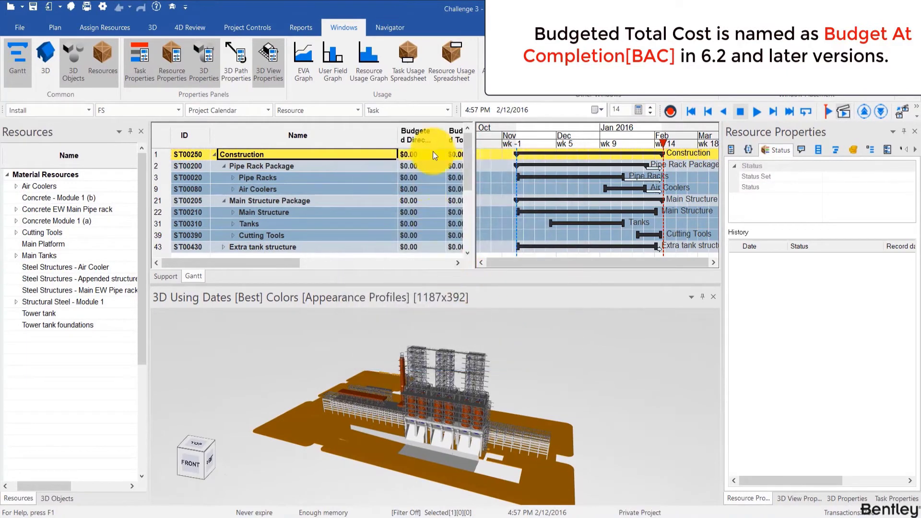
{"action": "scroll", "coordinate": [290, 218], "scroll_direction": "right", "scroll_amount": 2}
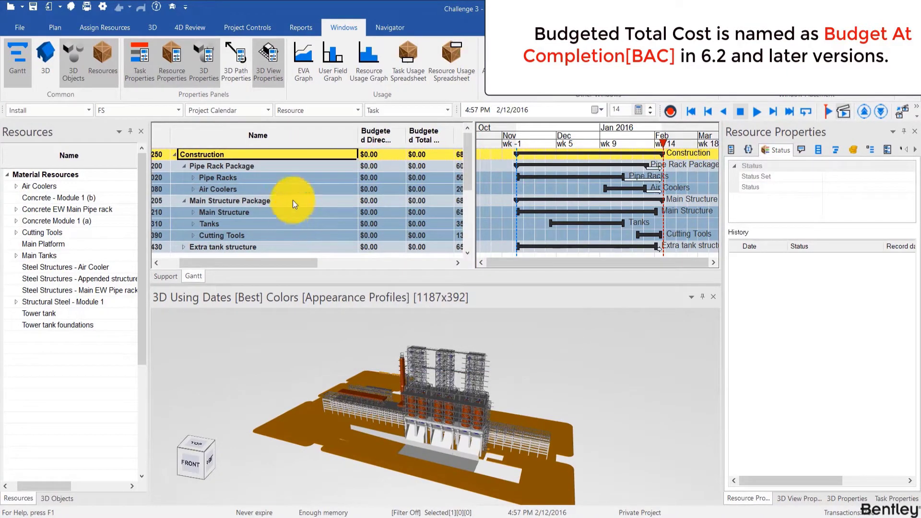
{"action": "left_click", "coordinate": [307, 75]}
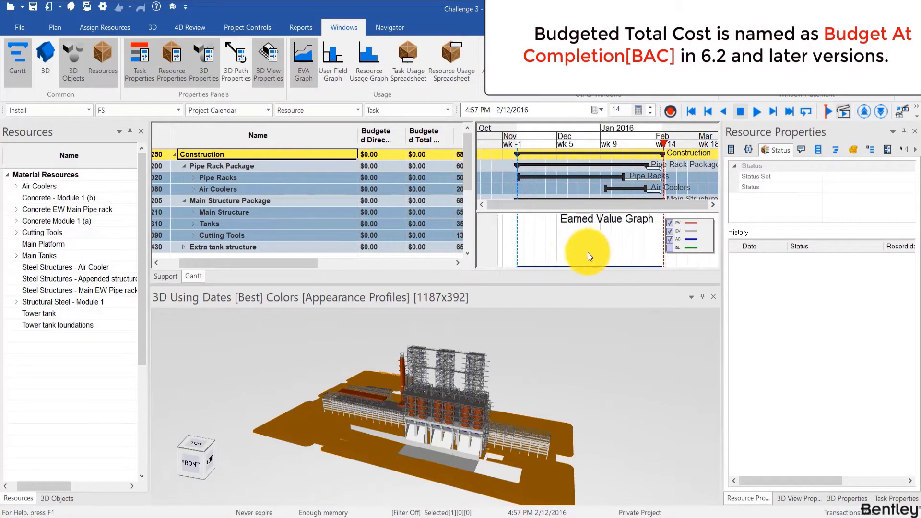
Step: Shrink the 3D view and expand Pipe Racks to reveal Foundations, Pipe Rack and Steel Structures
{"action": "left_click_drag", "start_coordinate": [557, 287], "coordinate": [539, 311]}
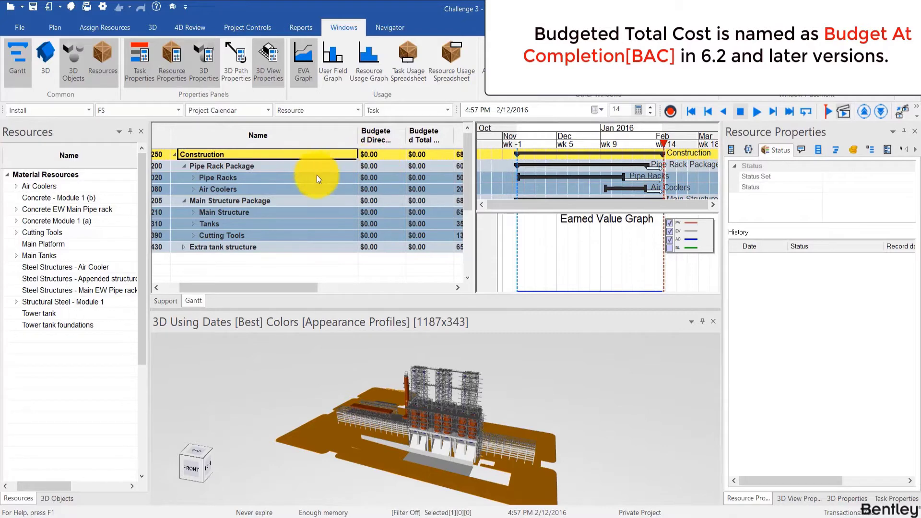
{"action": "left_click", "coordinate": [193, 178]}
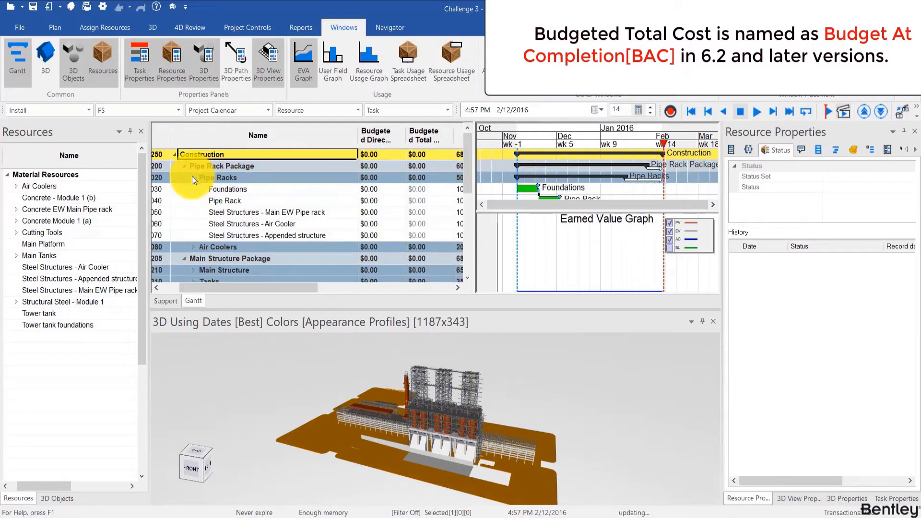
{"action": "left_click", "coordinate": [218, 190]}
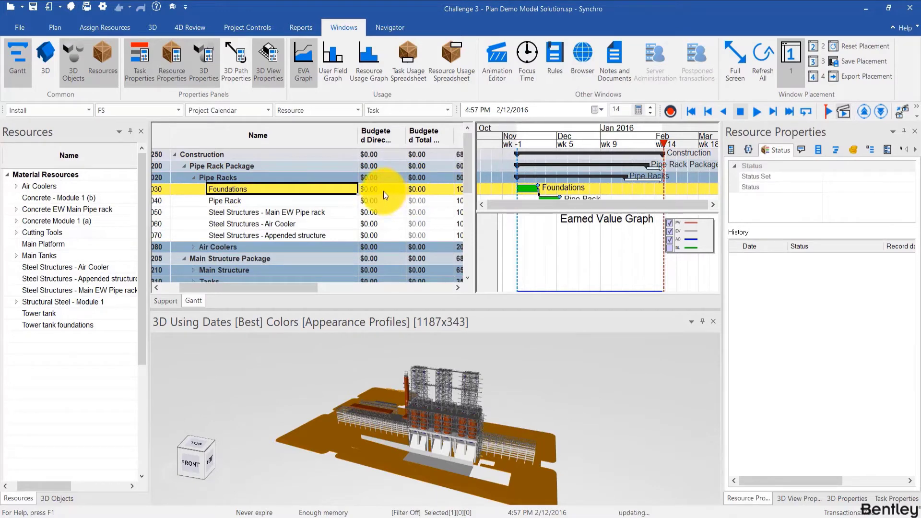
Step: Budget $2,000 for Foundations, $3,000 for Pipe Rack, and fill $3,000 down the three Steel Structures rows
{"action": "left_click", "coordinate": [384, 191]}
{"action": "type", "text": "2,000"}
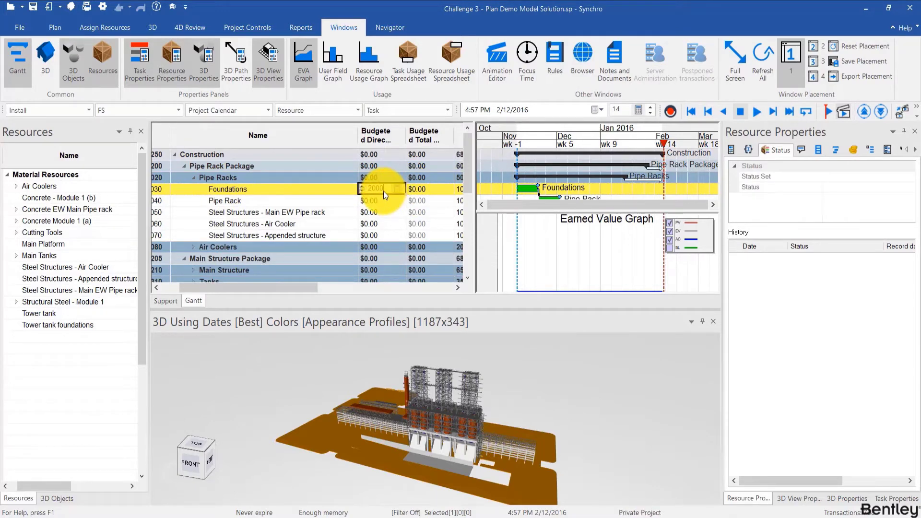
{"action": "key", "text": "Return"}
{"action": "type", "text": "3000"}
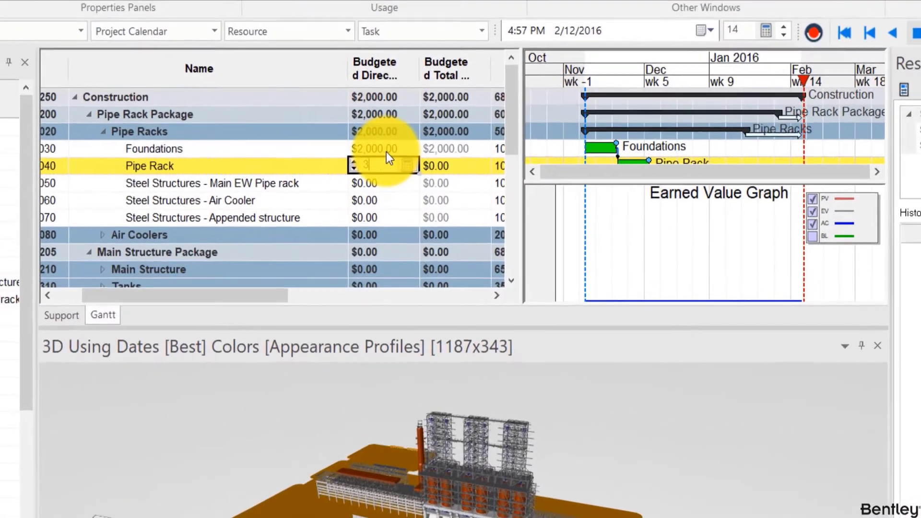
{"action": "key", "text": "Return"}
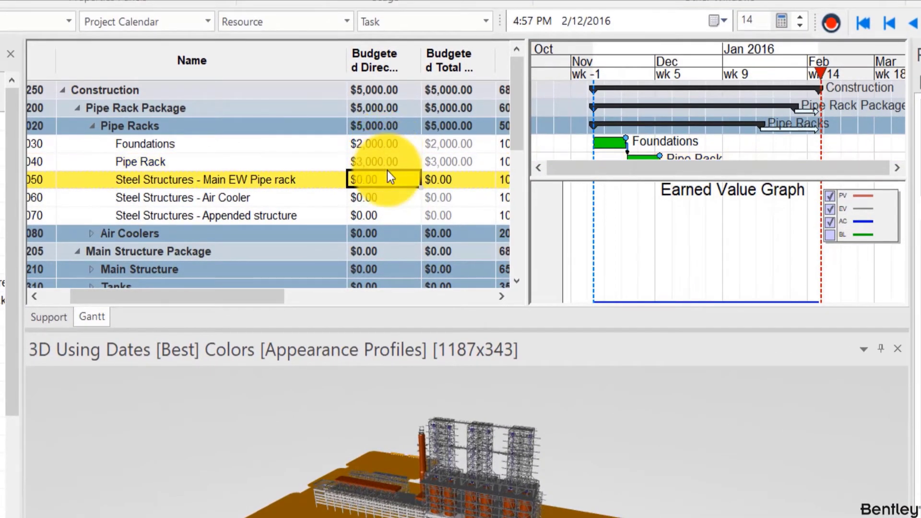
{"action": "left_click", "coordinate": [391, 167]}
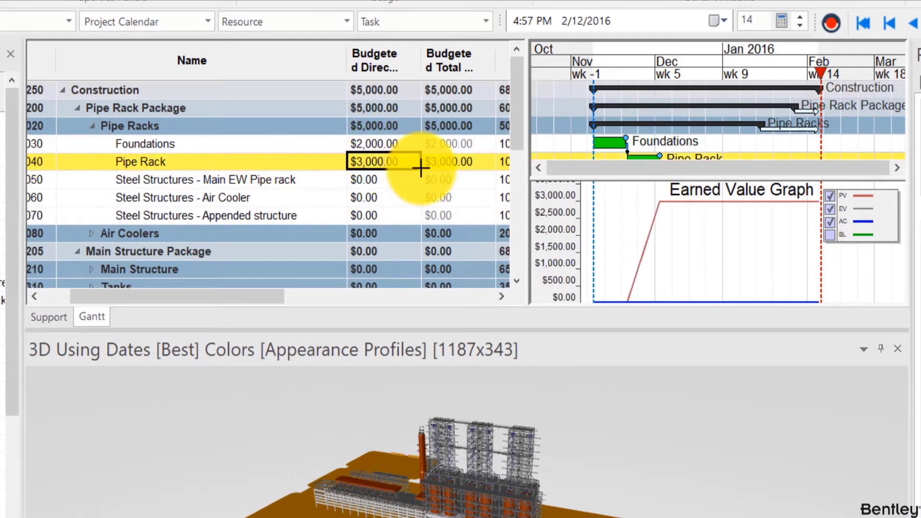
{"action": "left_click_drag", "start_coordinate": [420, 168], "coordinate": [421, 215]}
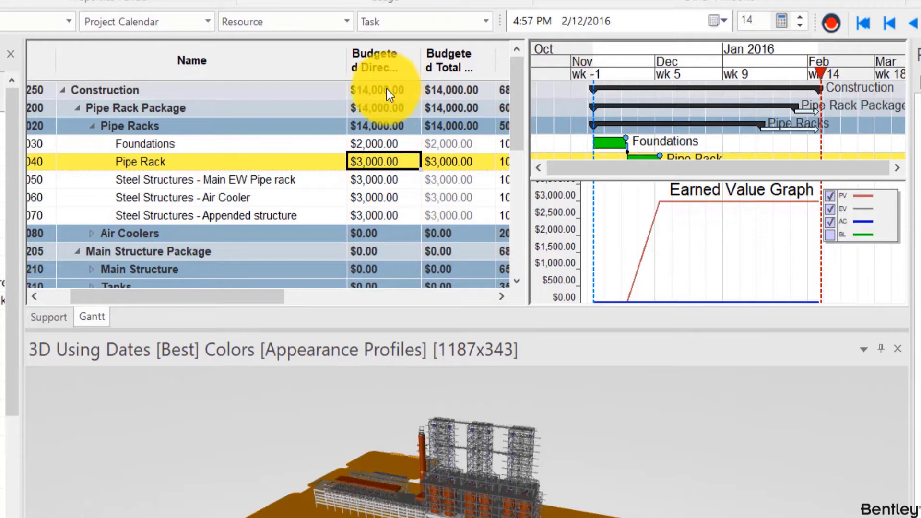
{"action": "left_click", "coordinate": [436, 143]}
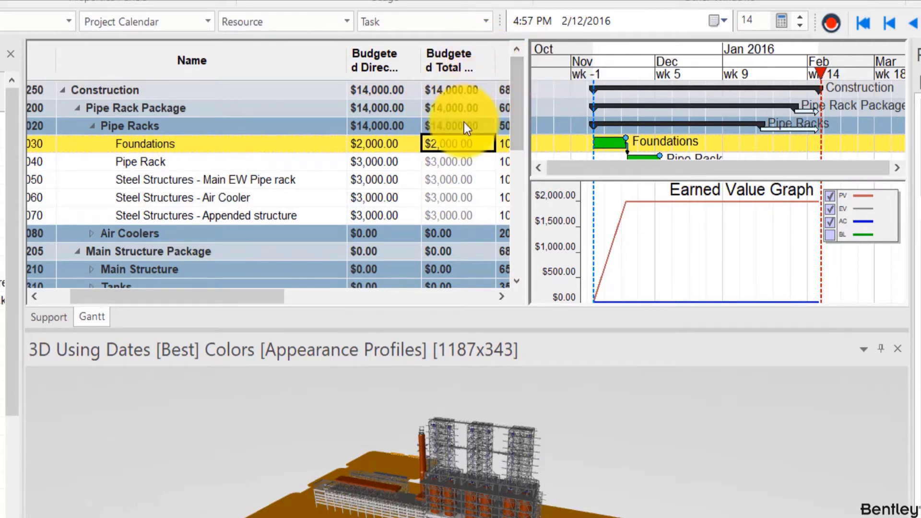
{"action": "left_click", "coordinate": [365, 144]}
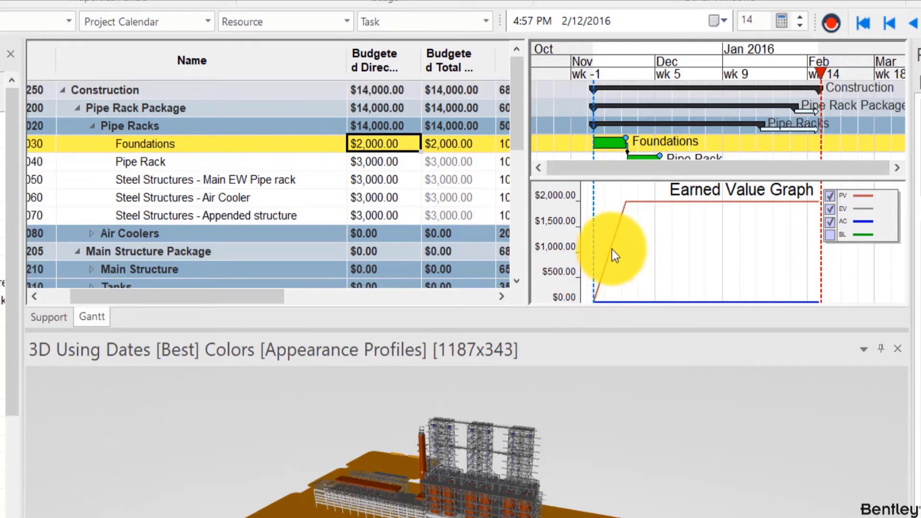
{"action": "mouse_move", "coordinate": [627, 200]}
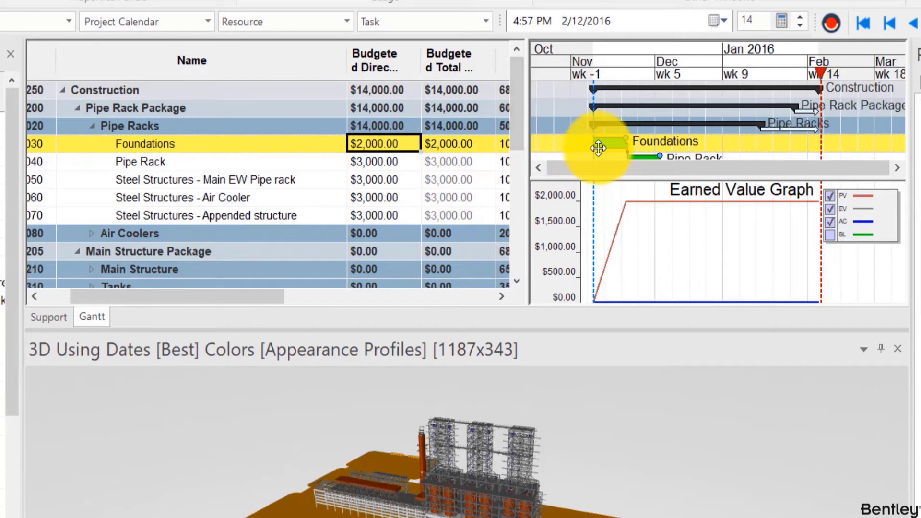
{"action": "scroll", "coordinate": [629, 139], "scroll_direction": "up", "scroll_amount": 5, "text": "ctrl"}
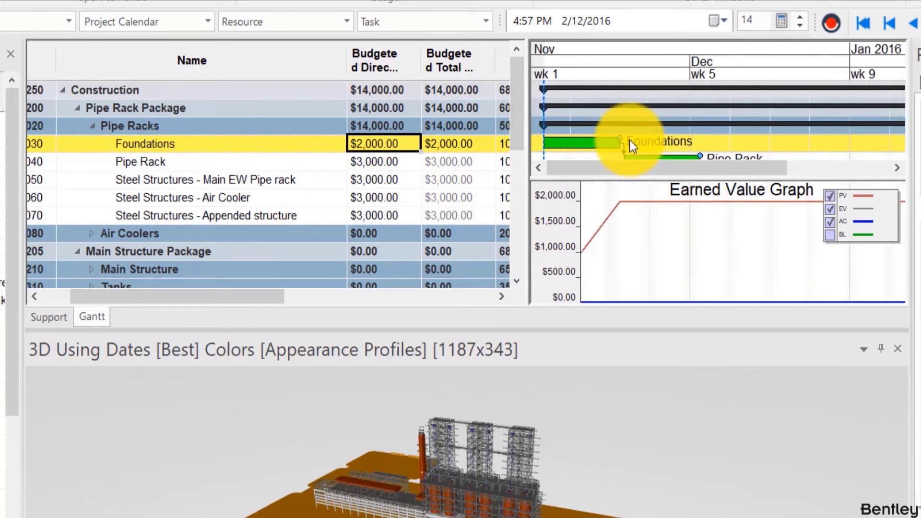
{"action": "scroll", "coordinate": [760, 123], "scroll_direction": "down", "scroll_amount": 5, "text": "ctrl"}
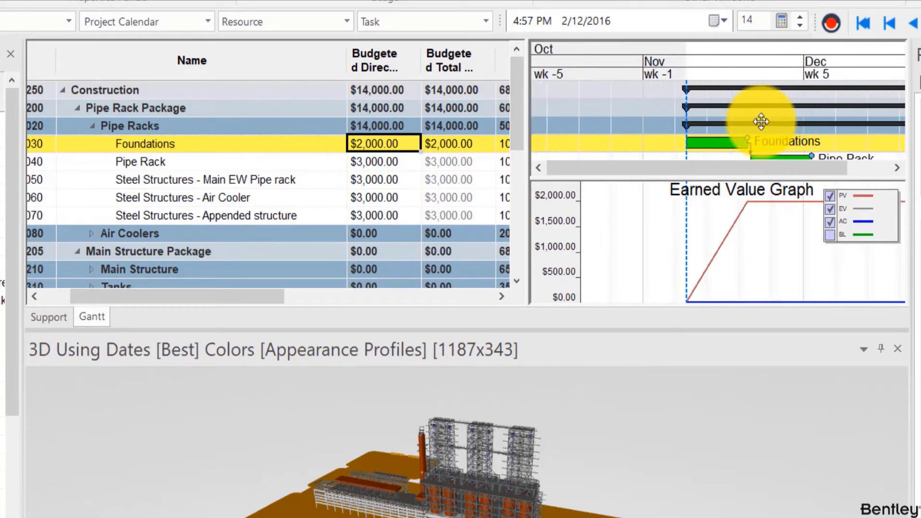
{"action": "left_click", "coordinate": [324, 126]}
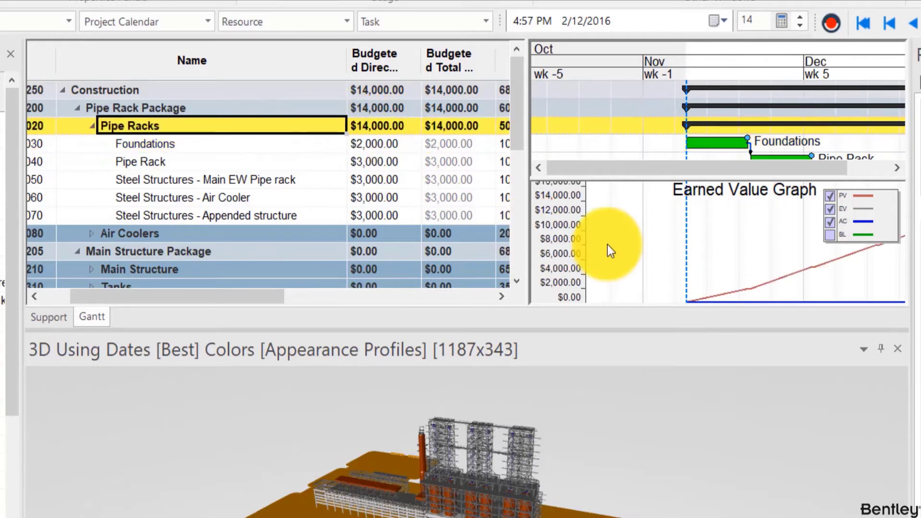
{"action": "scroll", "coordinate": [683, 126], "scroll_direction": "down", "scroll_amount": 2, "text": "ctrl"}
{"action": "scroll", "coordinate": [682, 126], "scroll_direction": "down", "scroll_amount": 2}
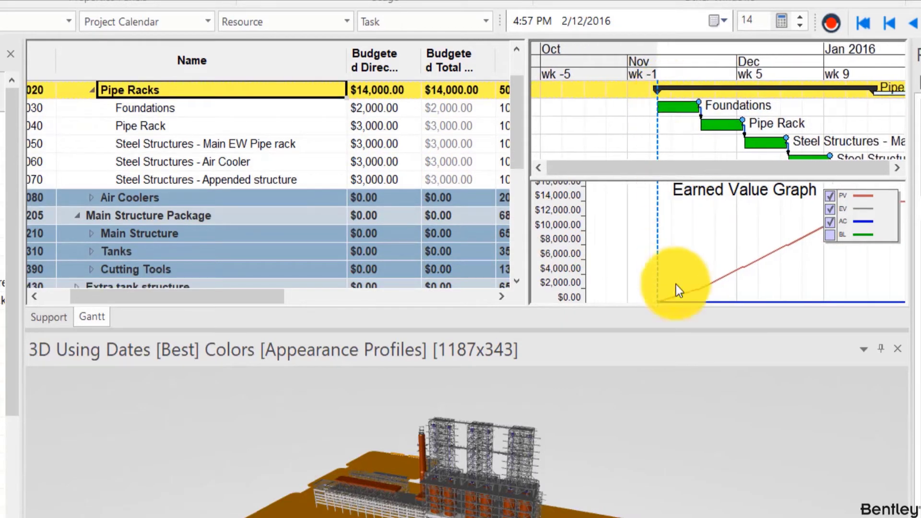
{"action": "scroll", "coordinate": [725, 134], "scroll_direction": "down", "scroll_amount": 2, "text": "ctrl"}
{"action": "scroll", "coordinate": [725, 128], "scroll_direction": "down", "scroll_amount": 2, "text": "ctrl"}
{"action": "scroll", "coordinate": [367, 133], "scroll_direction": "up", "scroll_amount": 2}
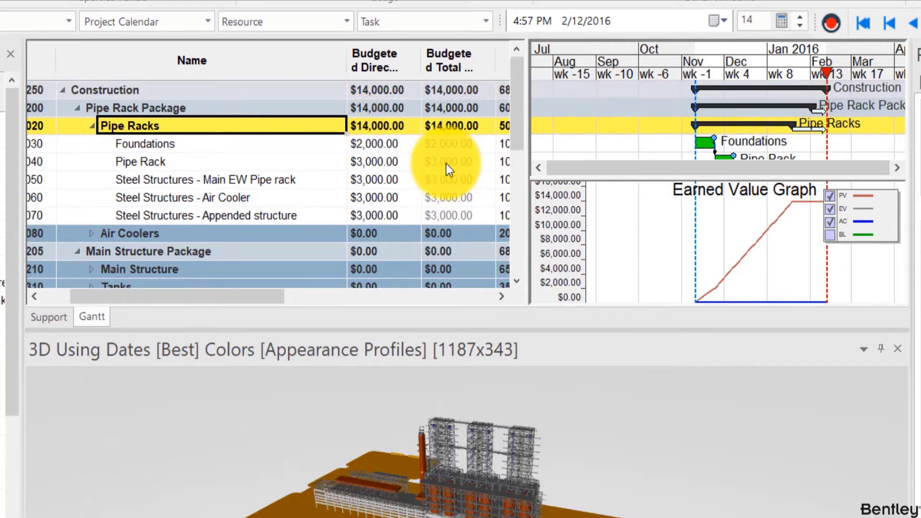
{"action": "left_click", "coordinate": [326, 162]}
{"action": "left_click", "coordinate": [297, 178]}
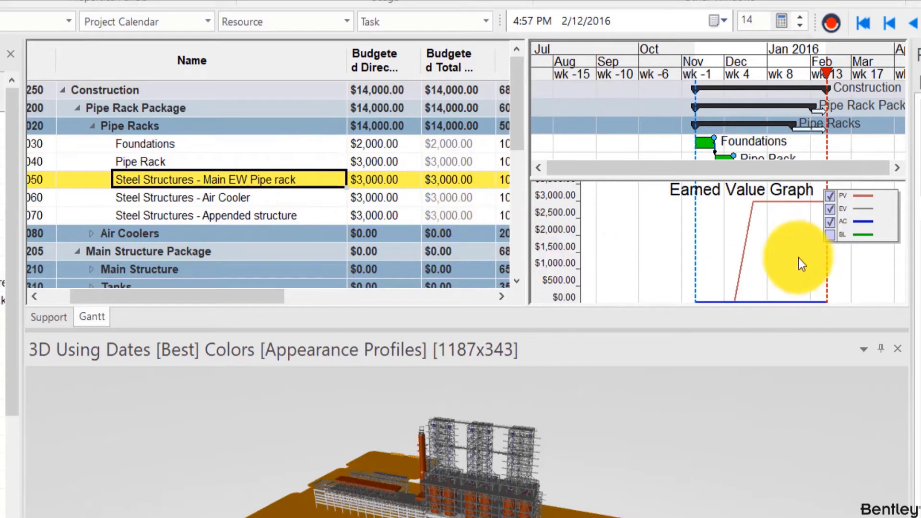
{"action": "left_click", "coordinate": [303, 128]}
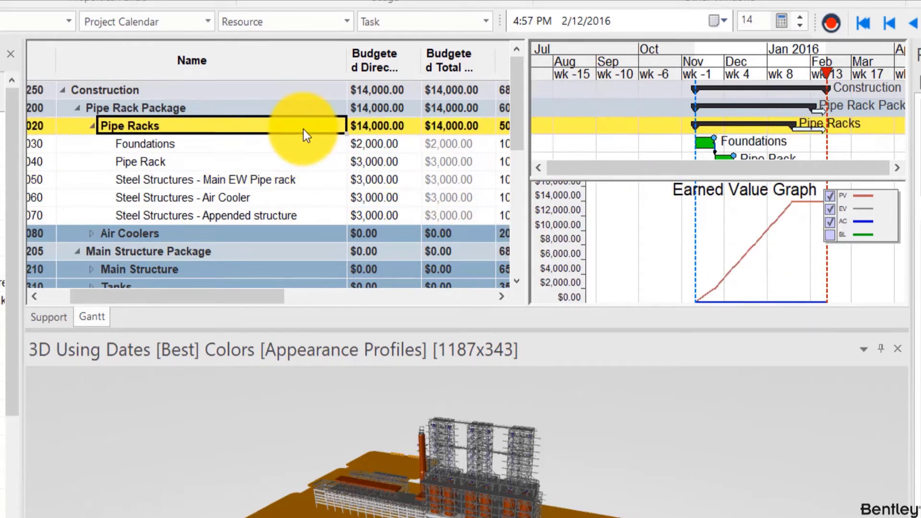
Step: Set the Earned Value graph to plot all tasks
{"action": "left_click", "coordinate": [302, 108]}
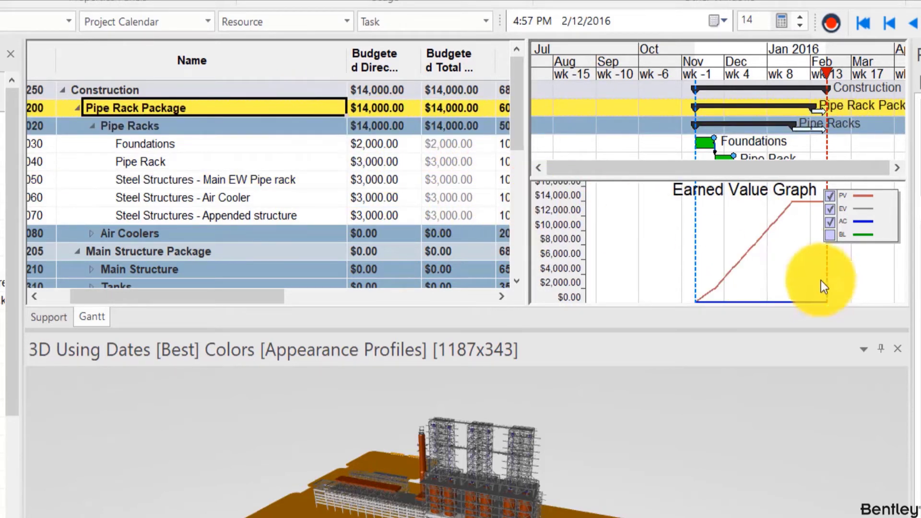
{"action": "right_click", "coordinate": [682, 237]}
{"action": "mouse_move", "coordinate": [719, 253]}
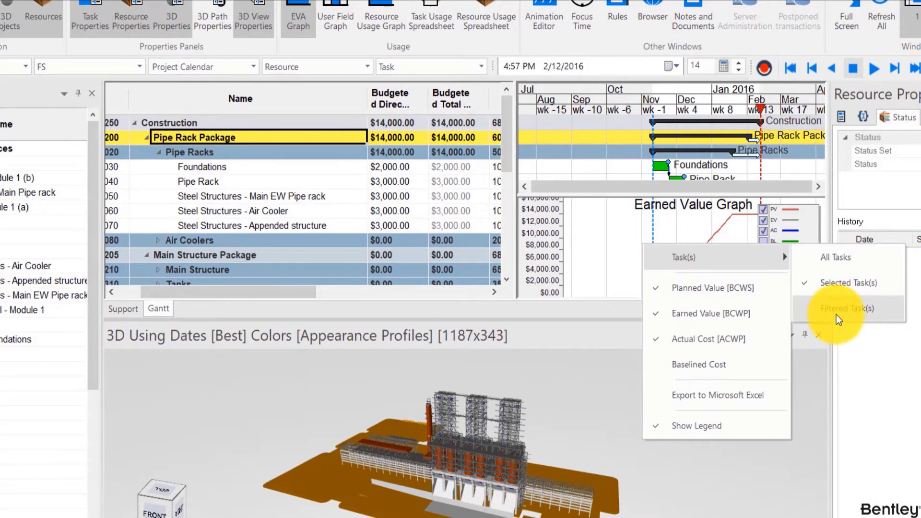
{"action": "left_click", "coordinate": [837, 262]}
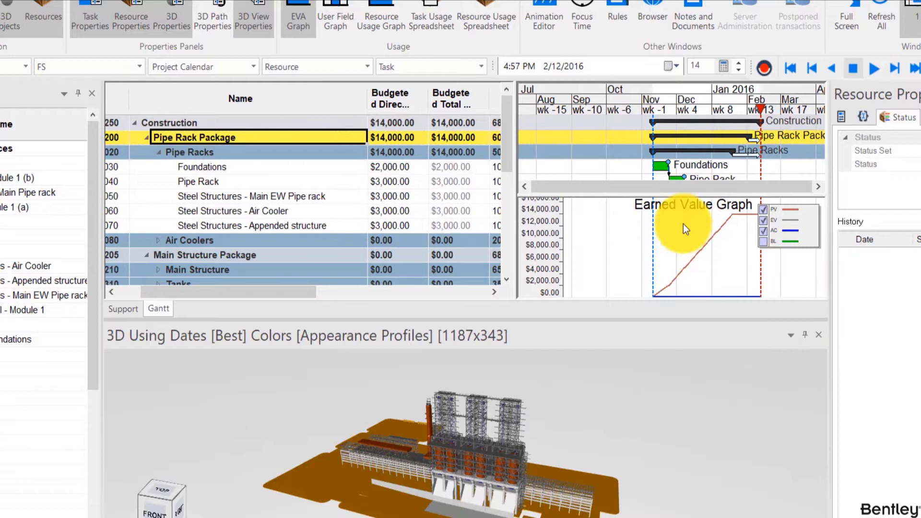
Step: Select the Pipe Rack task and switch the graph to Selected Task(s) only
{"action": "left_click", "coordinate": [301, 195]}
{"action": "left_click", "coordinate": [299, 210]}
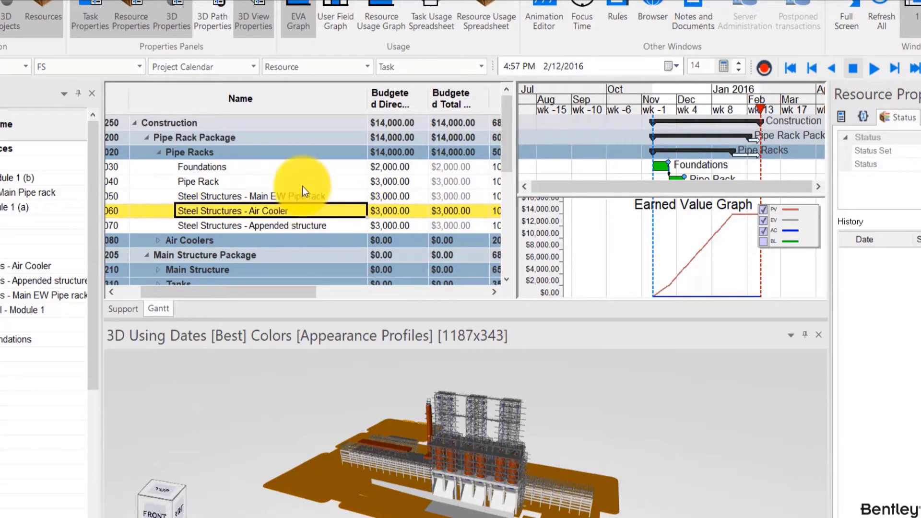
{"action": "left_click", "coordinate": [302, 182]}
{"action": "right_click", "coordinate": [636, 259]}
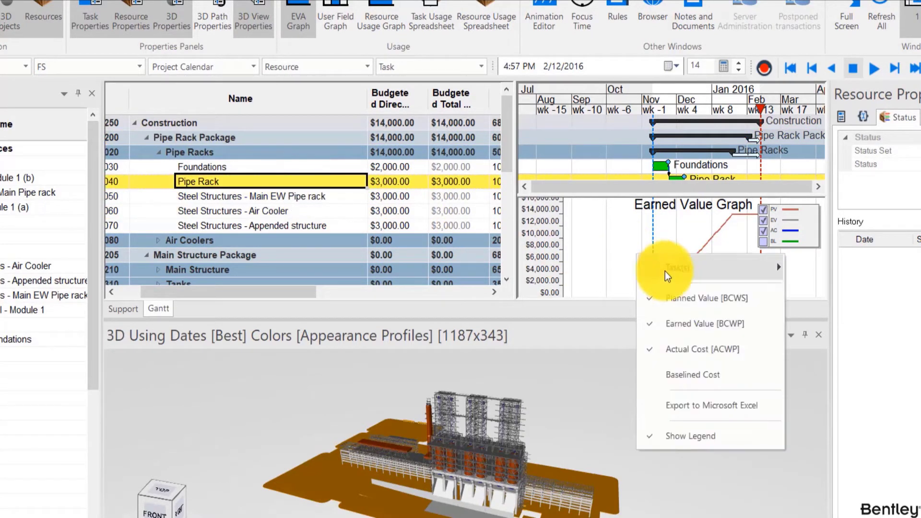
{"action": "mouse_move", "coordinate": [698, 268]}
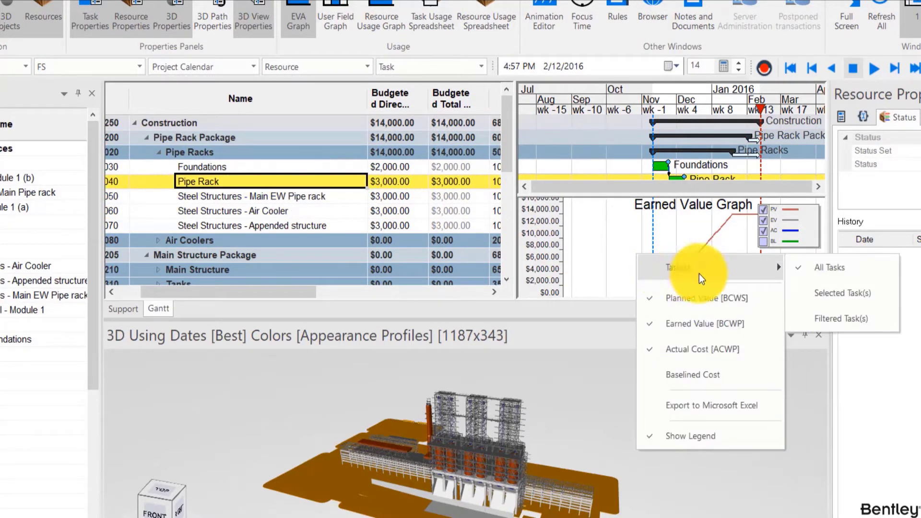
{"action": "left_click", "coordinate": [807, 294]}
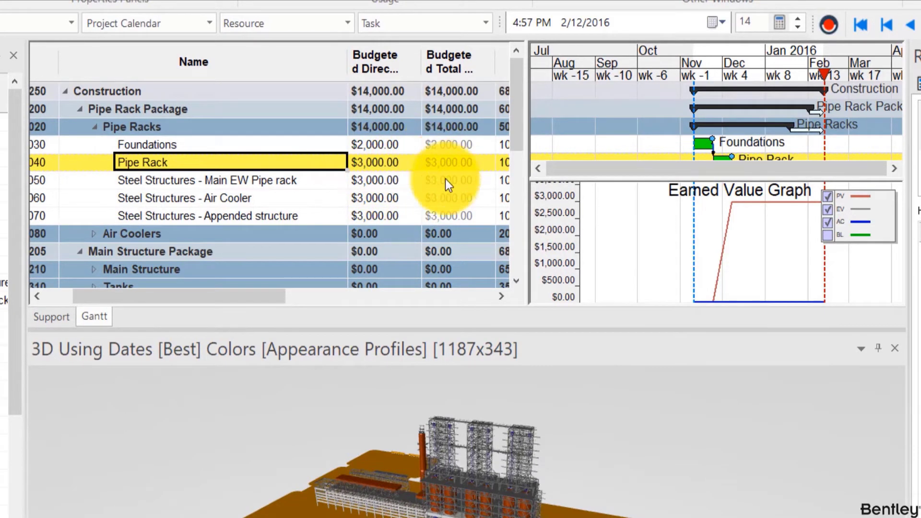
Step: Change Foundations' budgeted cost type to Daily in Task Properties
{"action": "left_click", "coordinate": [372, 145]}
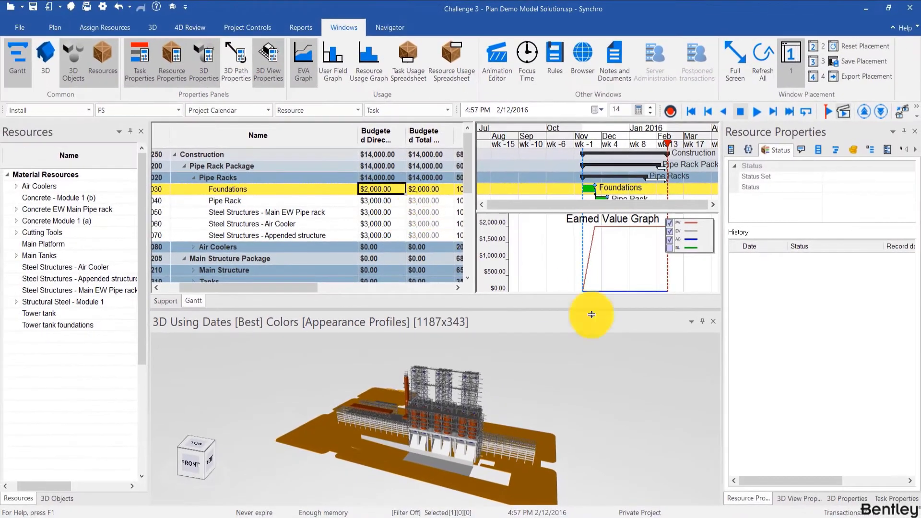
{"action": "left_click", "coordinate": [897, 497]}
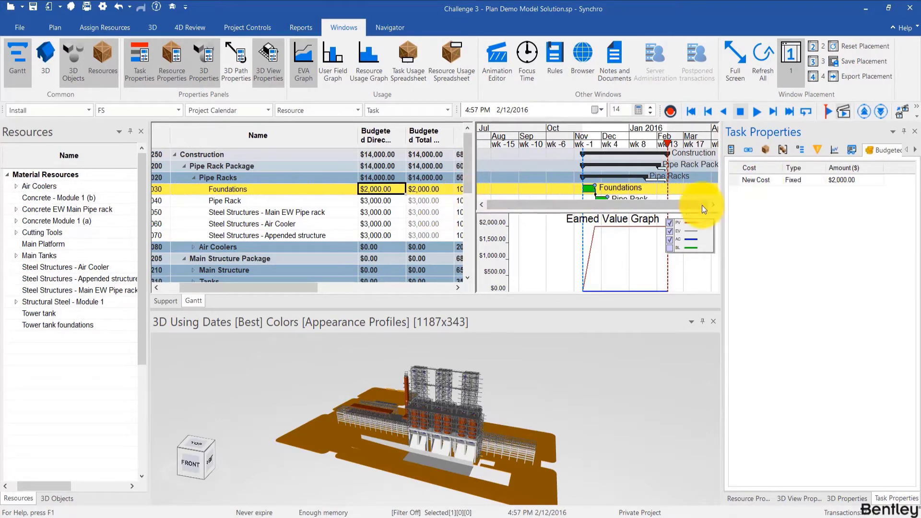
{"action": "left_click", "coordinate": [820, 182]}
{"action": "left_click", "coordinate": [810, 202]}
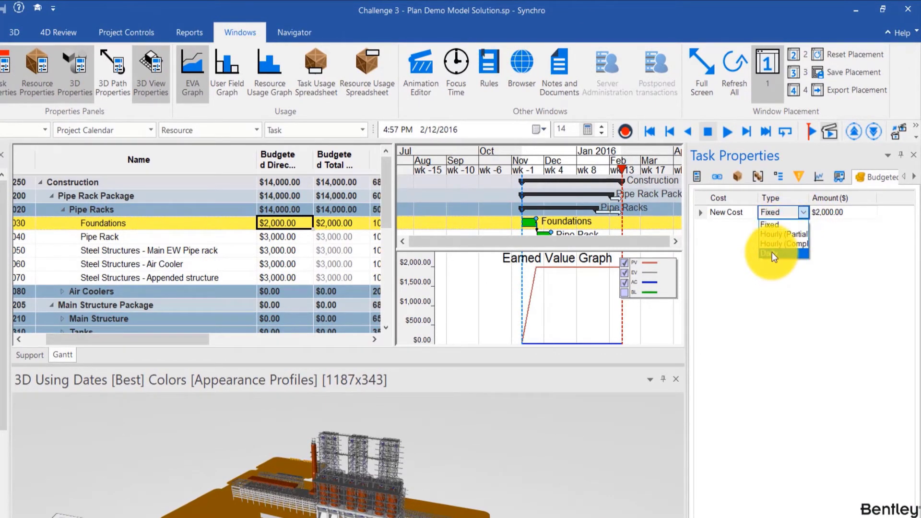
{"action": "left_click", "coordinate": [772, 252]}
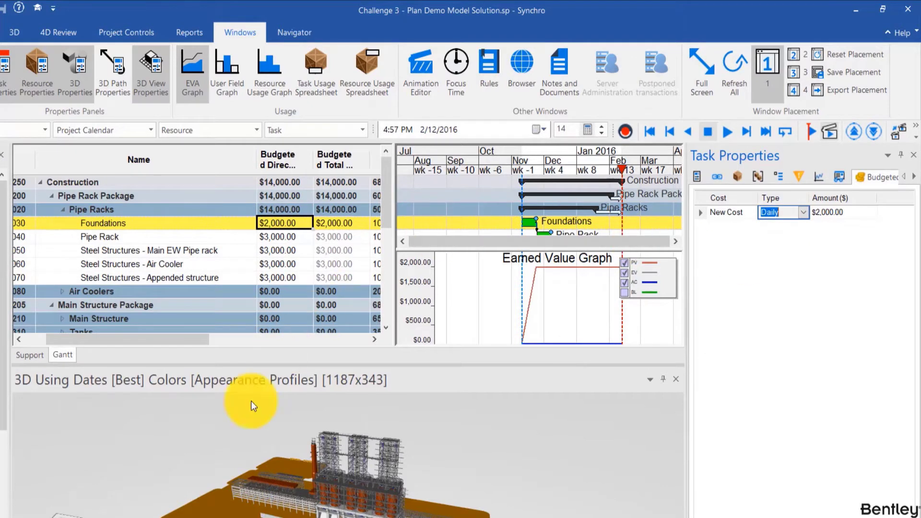
Step: Try a 5-day Foundations duration, then undo back to 10 days
{"action": "left_click_drag", "start_coordinate": [177, 342], "coordinate": [197, 339]}
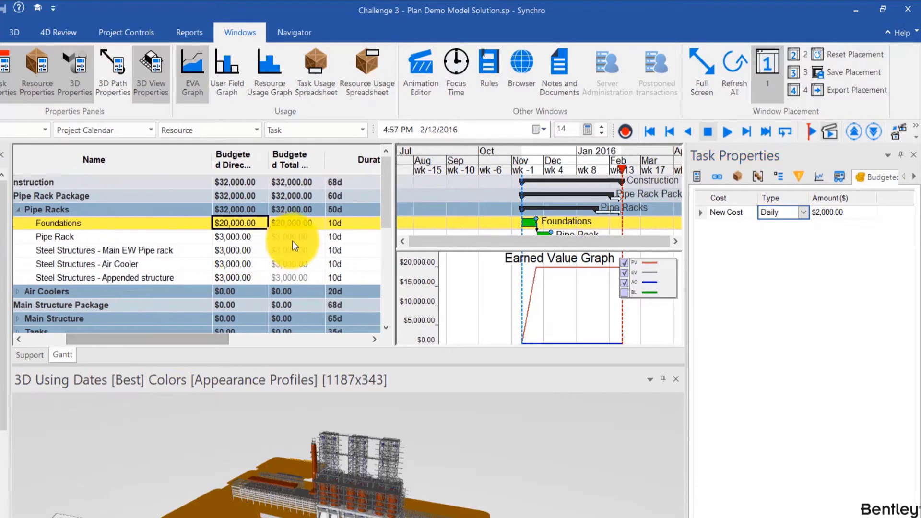
{"action": "left_click", "coordinate": [347, 221]}
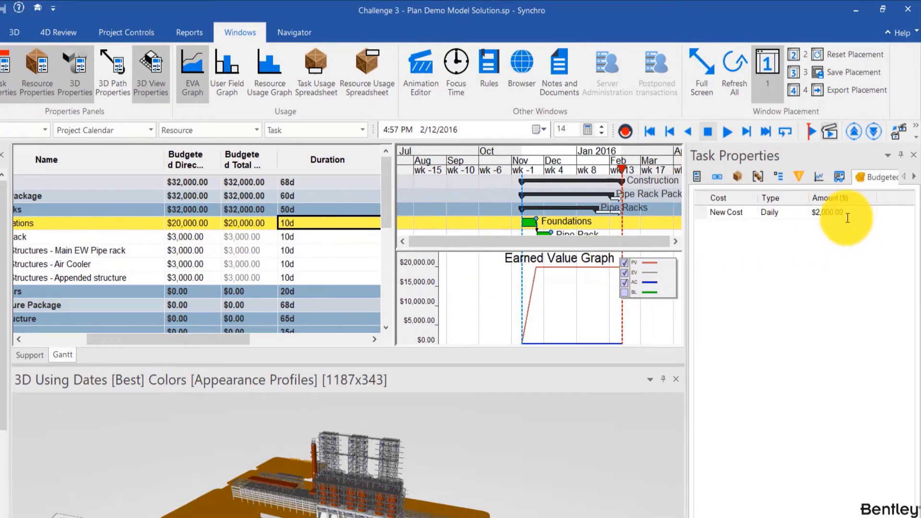
{"action": "left_click", "coordinate": [333, 222]}
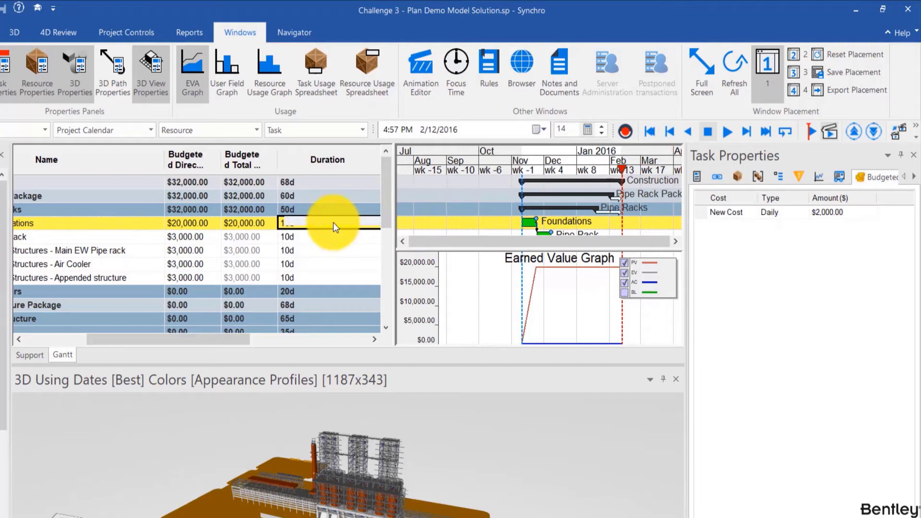
{"action": "type", "text": "5"}
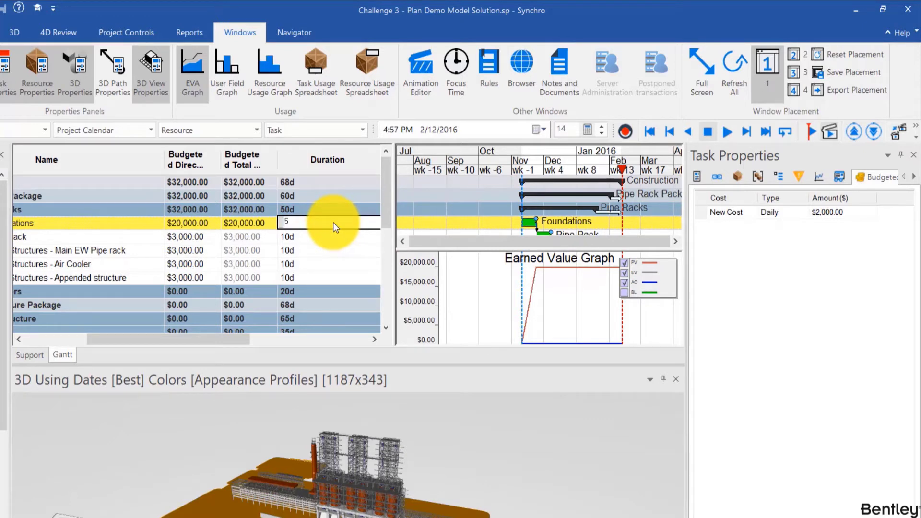
{"action": "key", "text": "Return"}
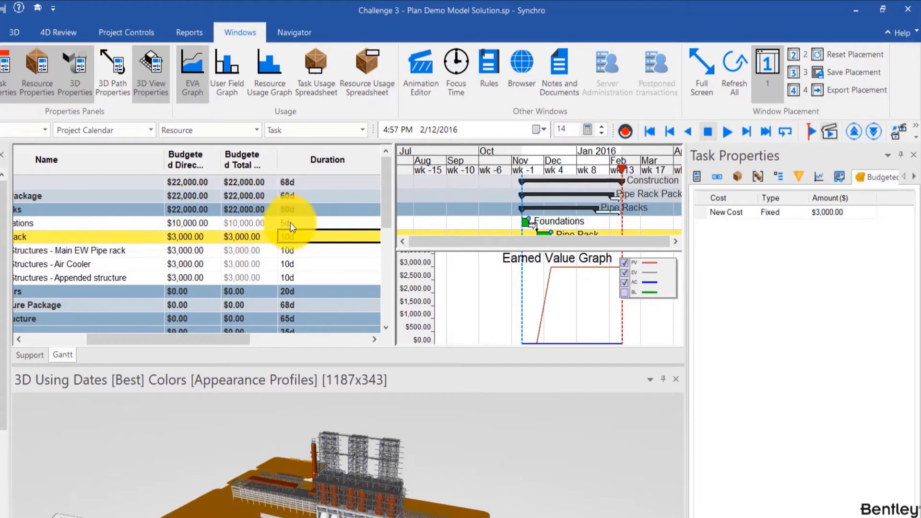
{"action": "key", "text": "ctrl+z"}
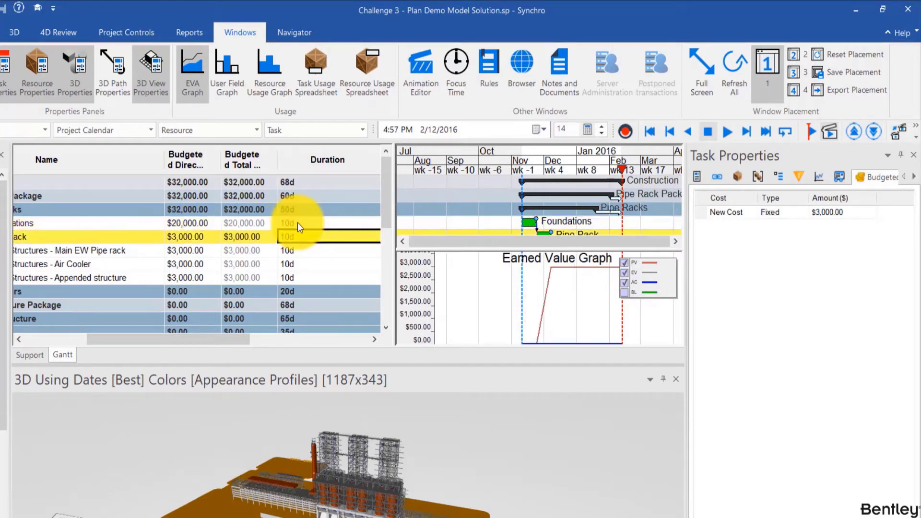
Step: Try Pipe Rack's cost type as Hourly (Partial) and Hourly (Complete), ending on Fixed
{"action": "left_click", "coordinate": [805, 213]}
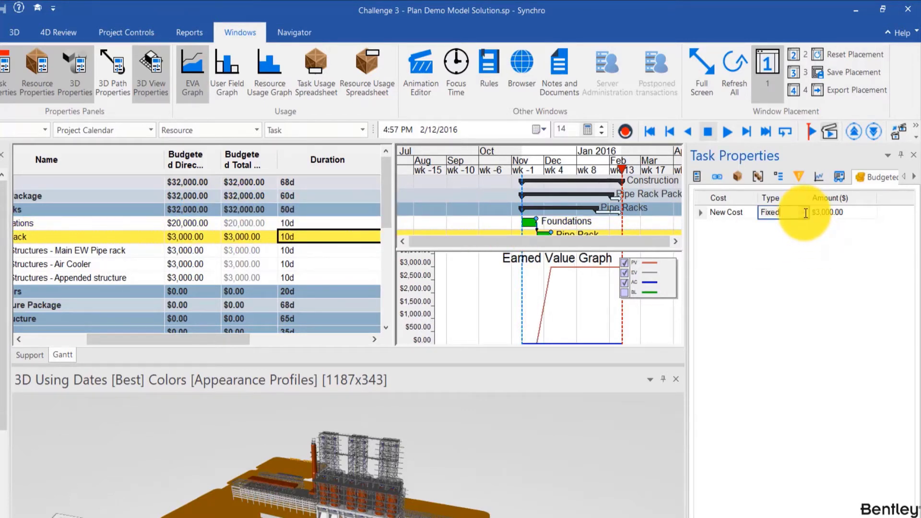
{"action": "left_click", "coordinate": [806, 213]}
{"action": "left_click", "coordinate": [791, 234]}
{"action": "left_click", "coordinate": [804, 212]}
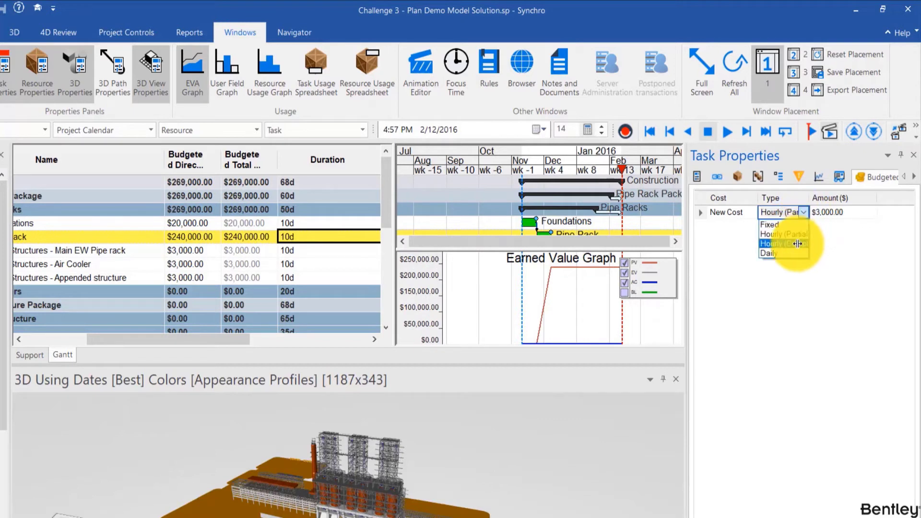
{"action": "left_click", "coordinate": [796, 244]}
{"action": "left_click", "coordinate": [806, 214]}
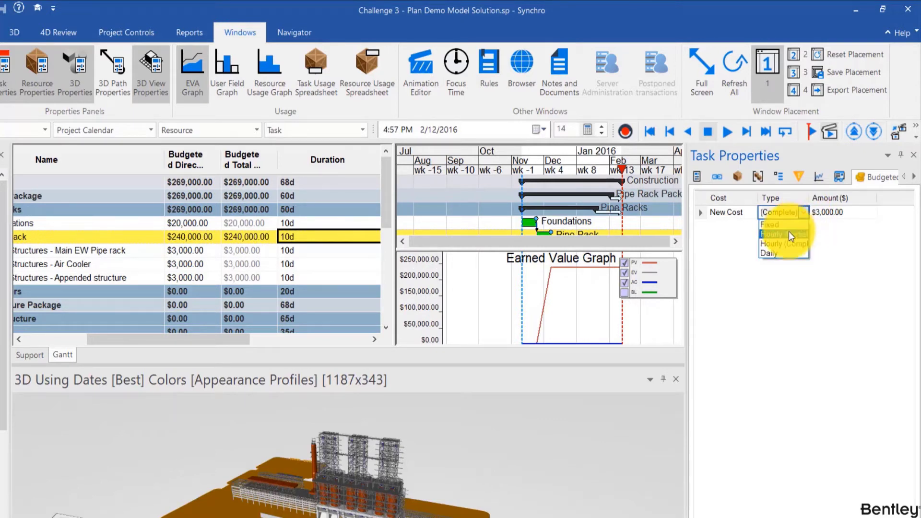
{"action": "left_click", "coordinate": [787, 224]}
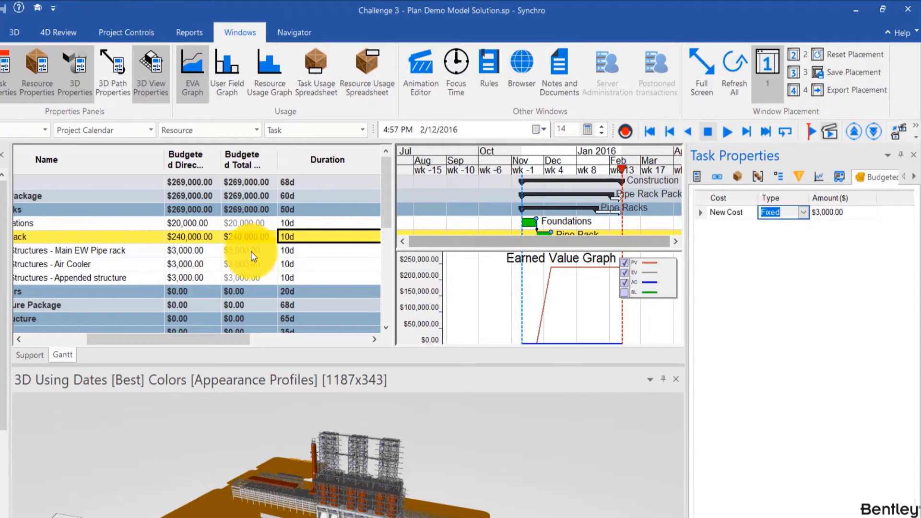
Step: Compare with Foundations' Daily cost, then set Pipe Rack's cost type to Fixed again
{"action": "left_click", "coordinate": [172, 264]}
{"action": "left_click", "coordinate": [187, 224]}
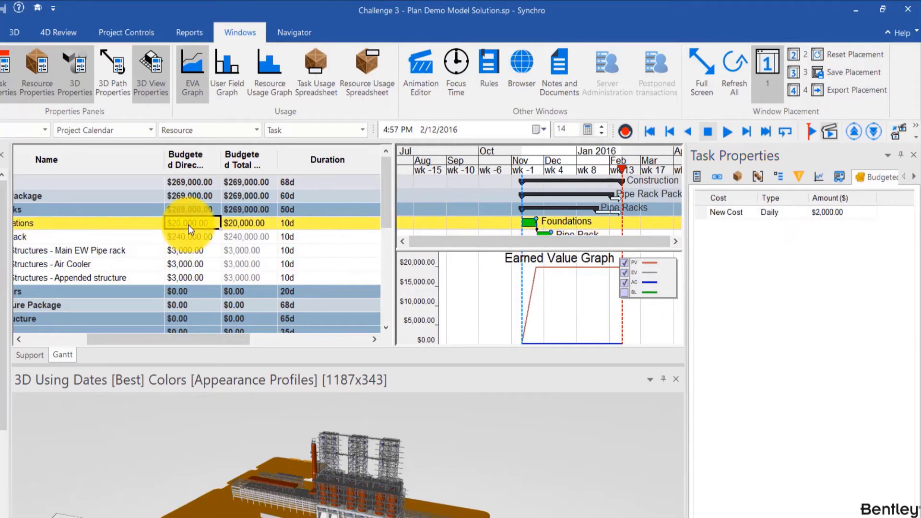
{"action": "left_click", "coordinate": [190, 235]}
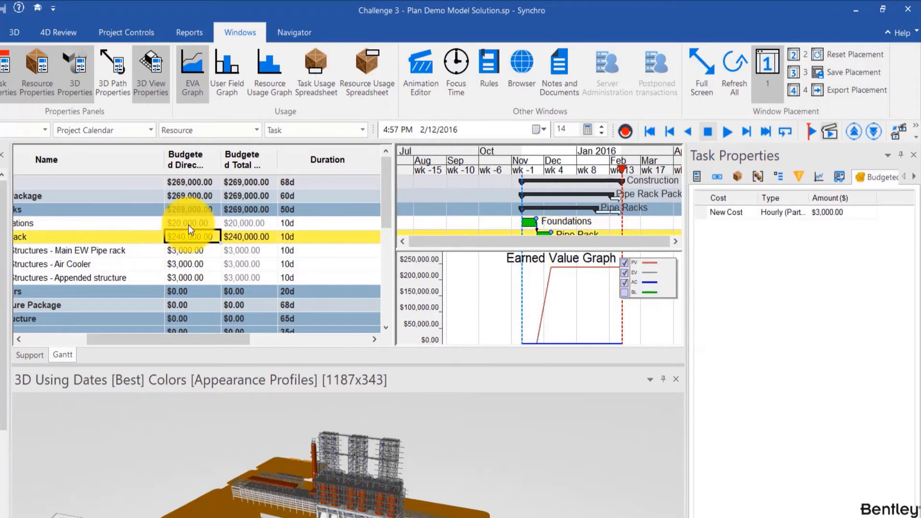
{"action": "left_click", "coordinate": [779, 212]}
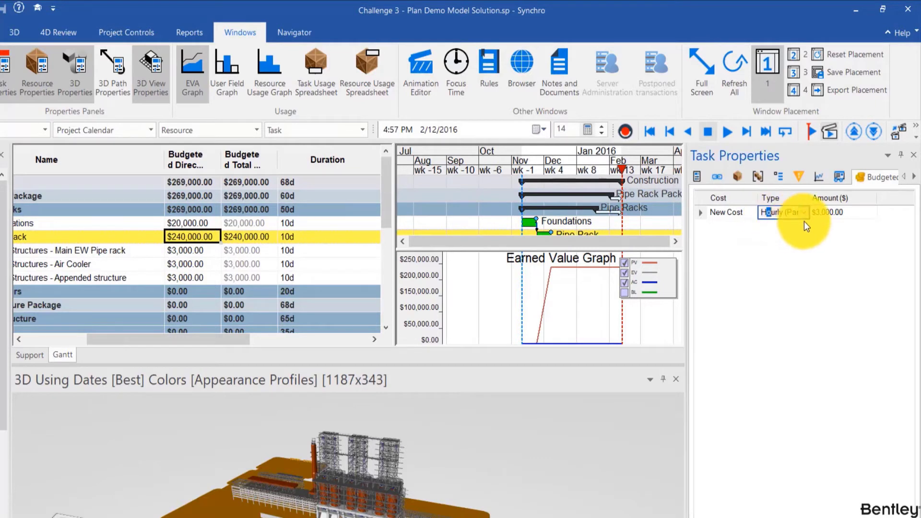
{"action": "left_click", "coordinate": [803, 211]}
{"action": "left_click", "coordinate": [789, 223]}
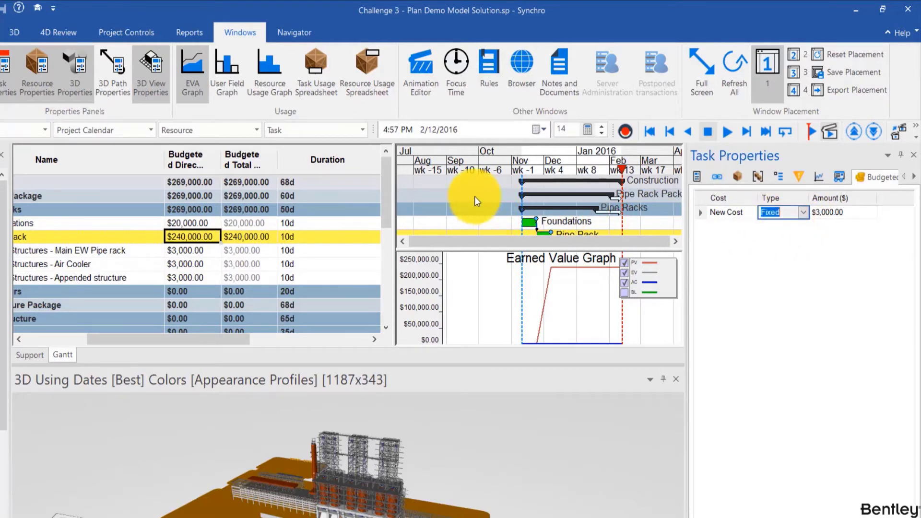
Step: Set Foundations' cost type to Fixed, restoring its $2,000 budget, and confirm Pipe Rack as Fixed
{"action": "left_click", "coordinate": [110, 223]}
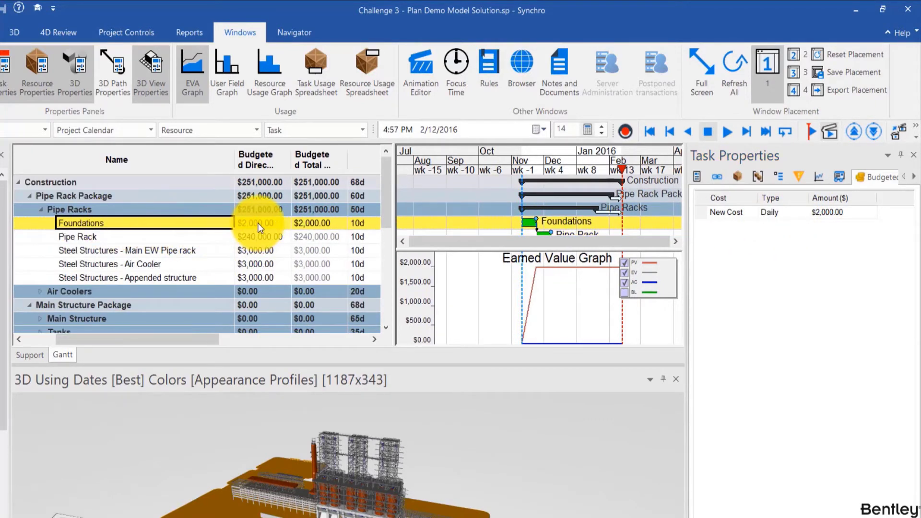
{"action": "left_click", "coordinate": [772, 212]}
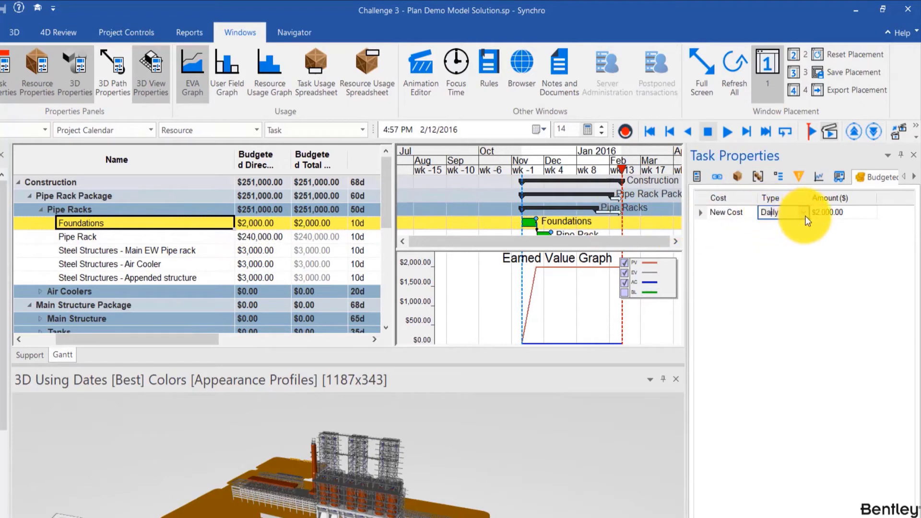
{"action": "left_click", "coordinate": [802, 212]}
{"action": "left_click", "coordinate": [790, 224]}
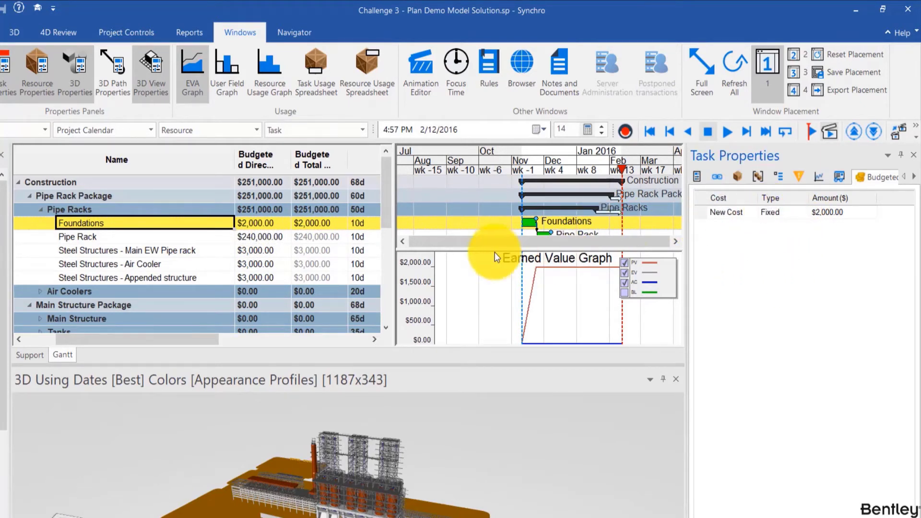
{"action": "left_click", "coordinate": [256, 237]}
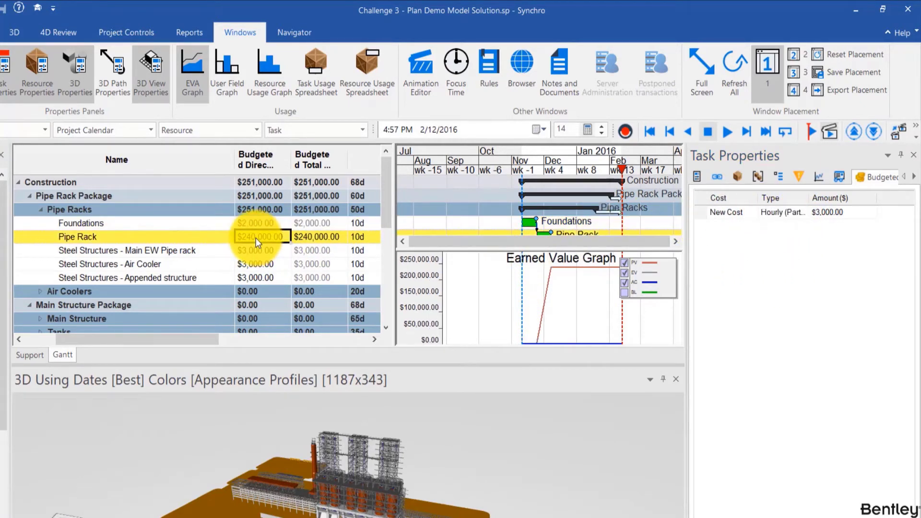
{"action": "left_click", "coordinate": [773, 214]}
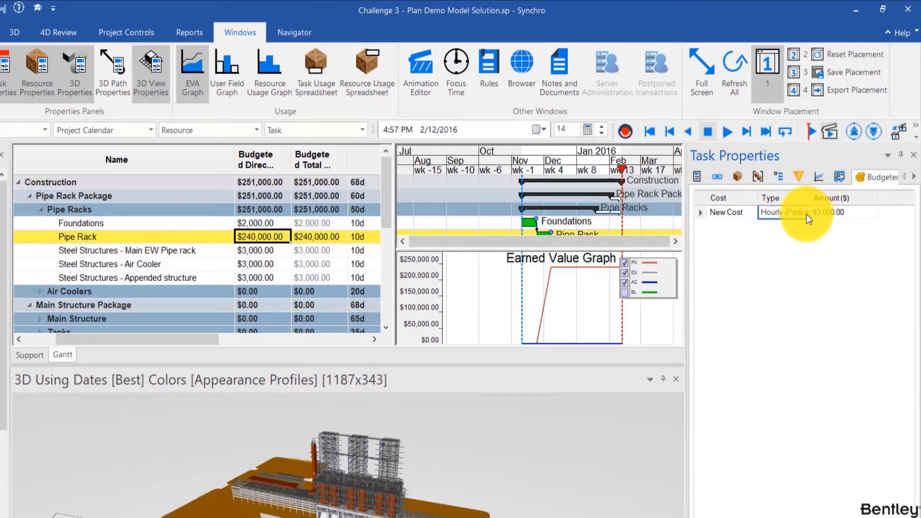
{"action": "left_click", "coordinate": [802, 214]}
{"action": "left_click", "coordinate": [791, 223]}
{"action": "left_click", "coordinate": [785, 251]}
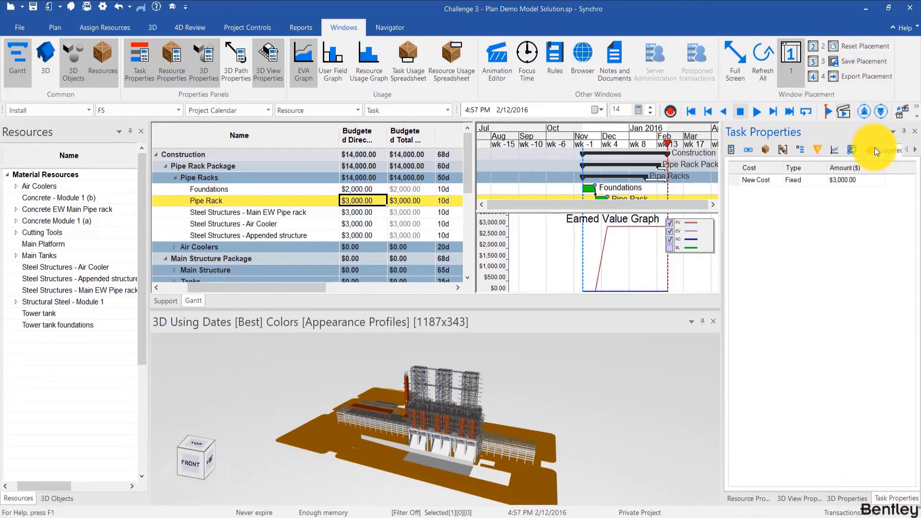
Step: Switch to Resource Properties and view its empty Rates and Costs grids
{"action": "left_click", "coordinate": [748, 498]}
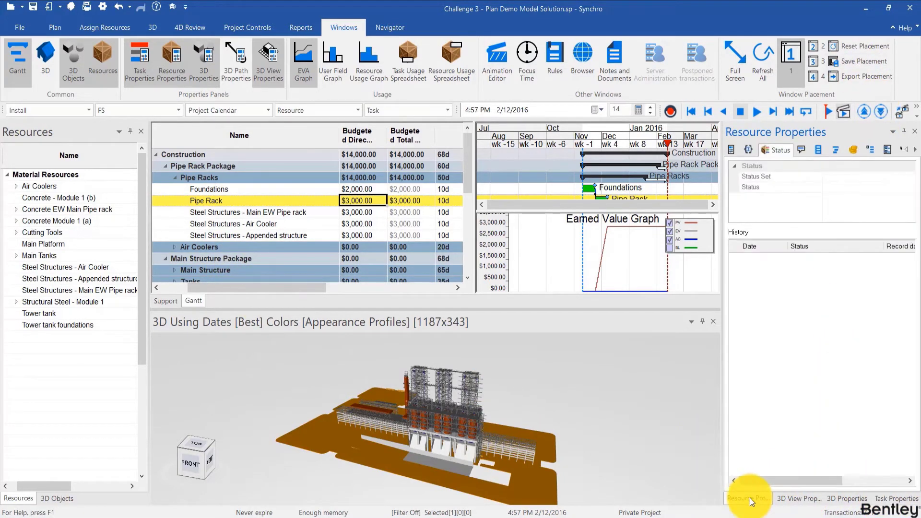
{"action": "left_click", "coordinate": [856, 151]}
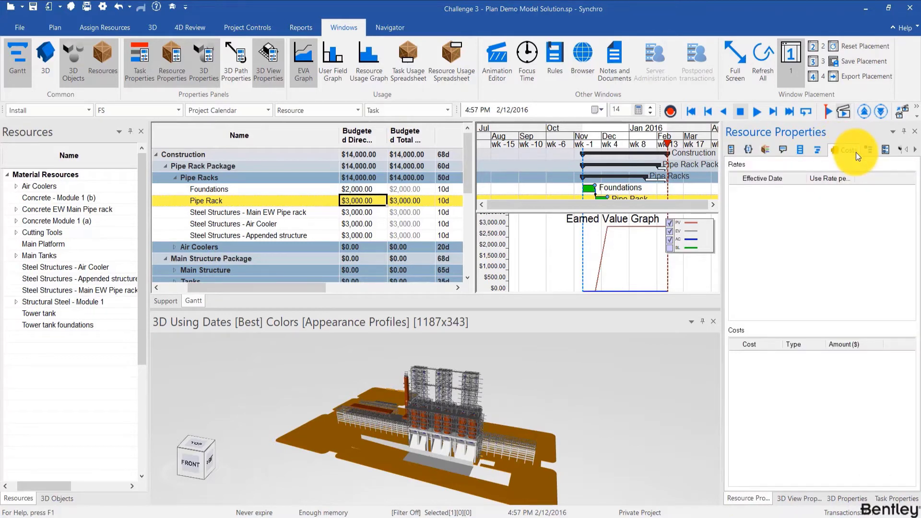
Step: Add a human resource named 'General Laborer' and select it
{"action": "right_click", "coordinate": [65, 356]}
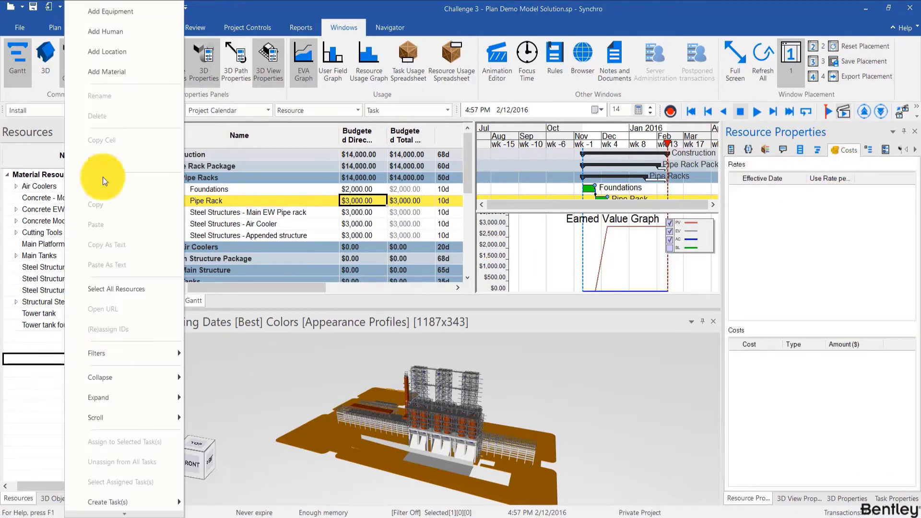
{"action": "left_click", "coordinate": [130, 27]}
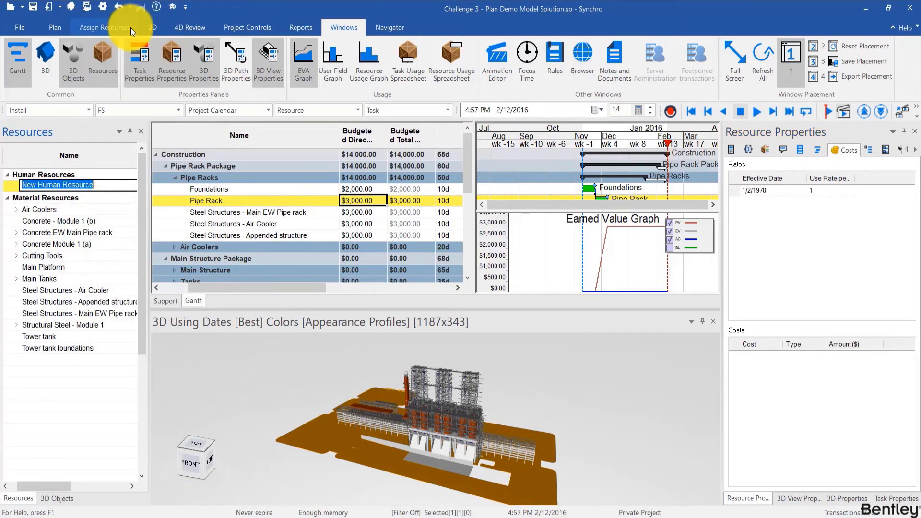
{"action": "type", "text": "General "}
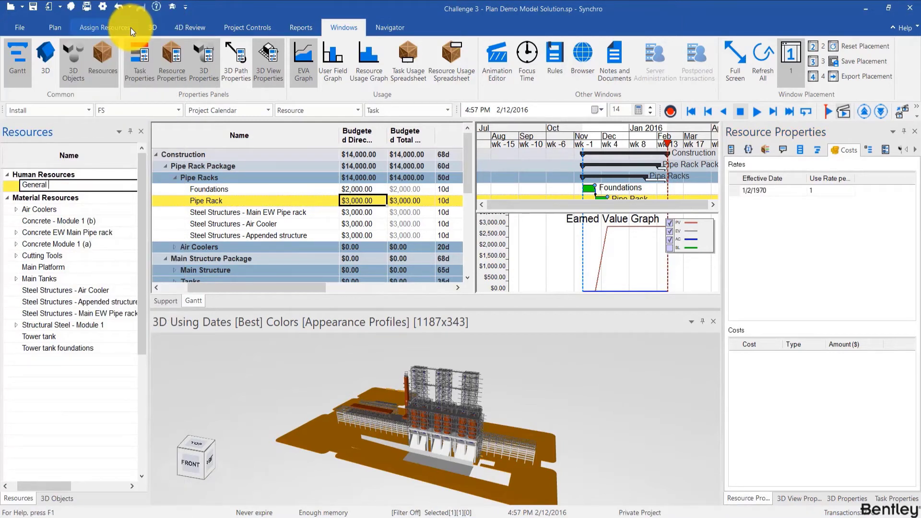
{"action": "type", "text": "Laborer"}
{"action": "key", "text": "Return"}
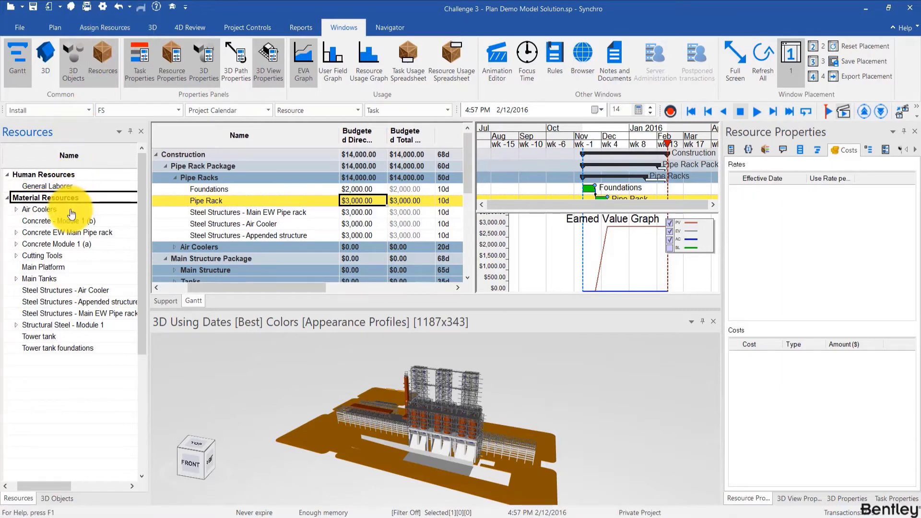
{"action": "left_click", "coordinate": [122, 188]}
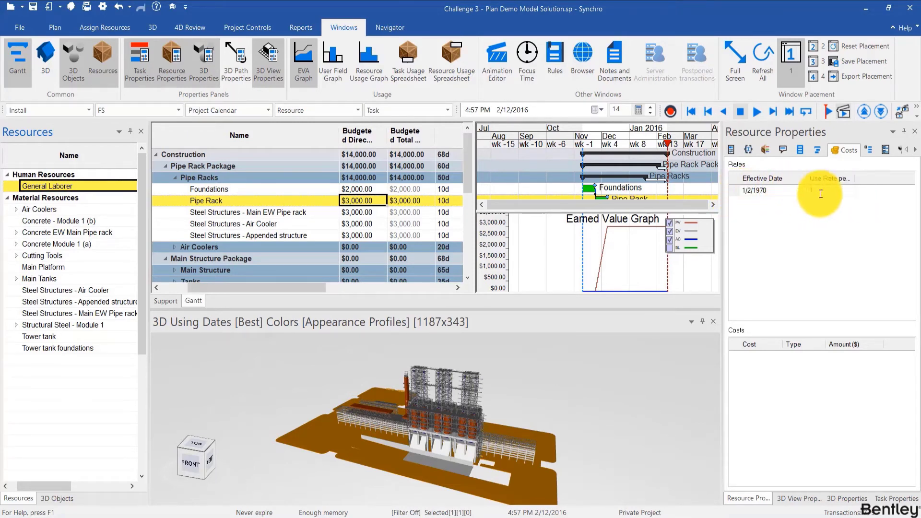
Step: Give General Laborer's 1/2/1970 rate a Daily cost of $1,000.00
{"action": "left_click", "coordinate": [738, 191]}
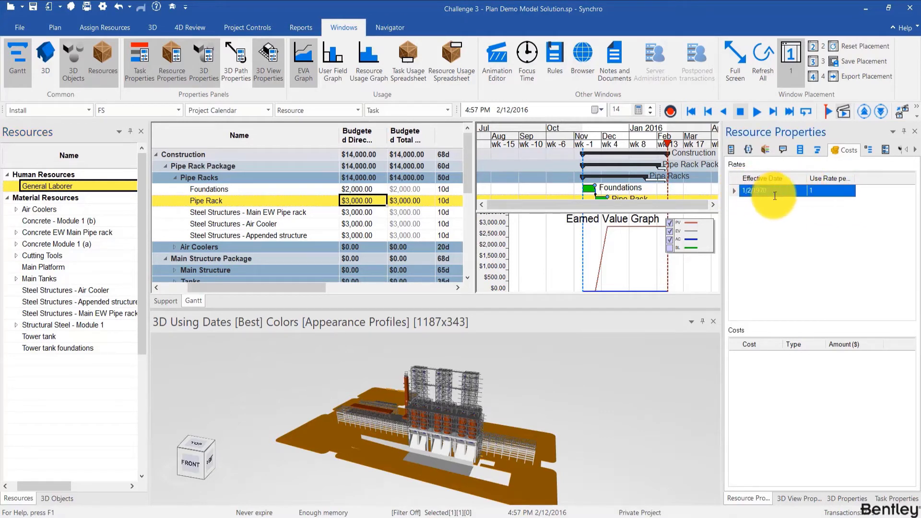
{"action": "right_click", "coordinate": [771, 387]}
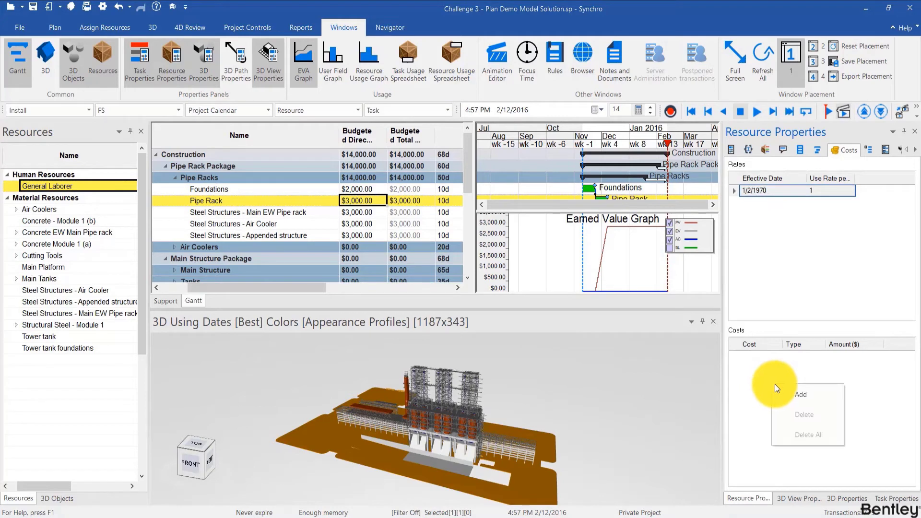
{"action": "left_click", "coordinate": [778, 393]}
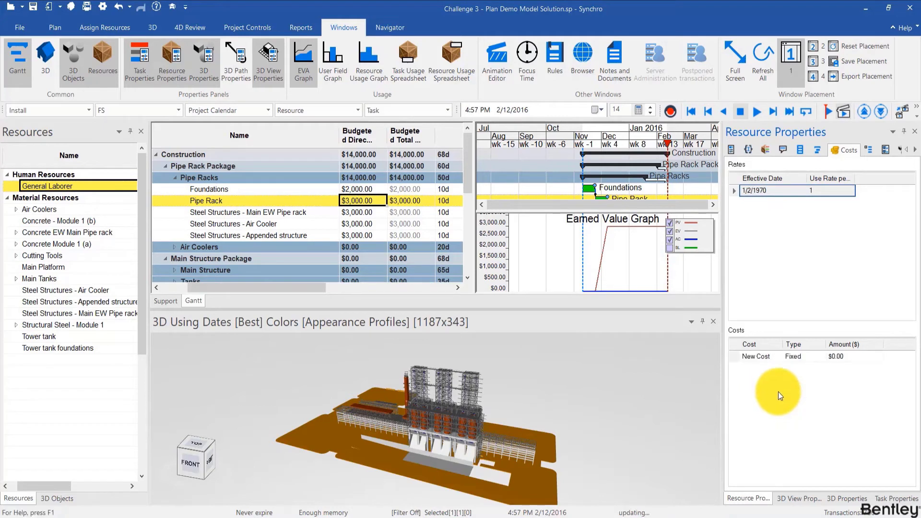
{"action": "left_click", "coordinate": [815, 357]}
{"action": "left_click", "coordinate": [820, 358]}
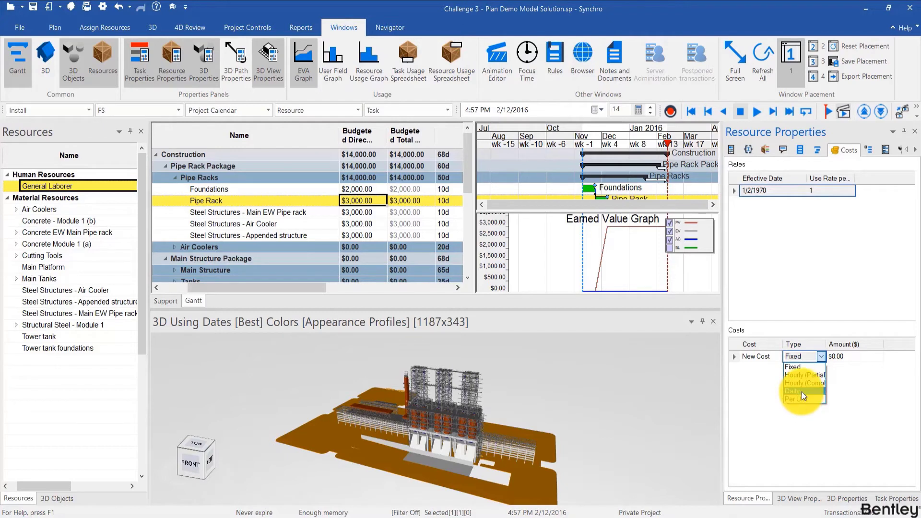
{"action": "left_click", "coordinate": [802, 391]}
{"action": "left_click", "coordinate": [834, 356]}
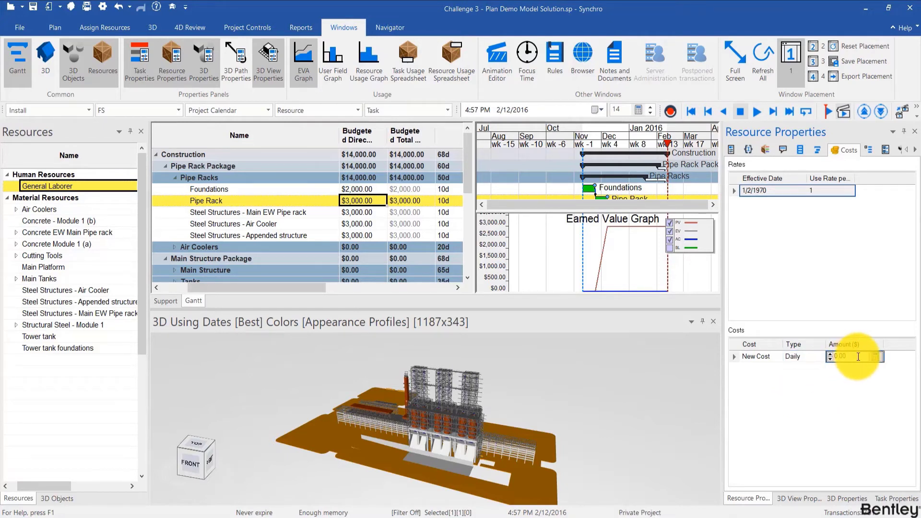
{"action": "type", "text": "1000"}
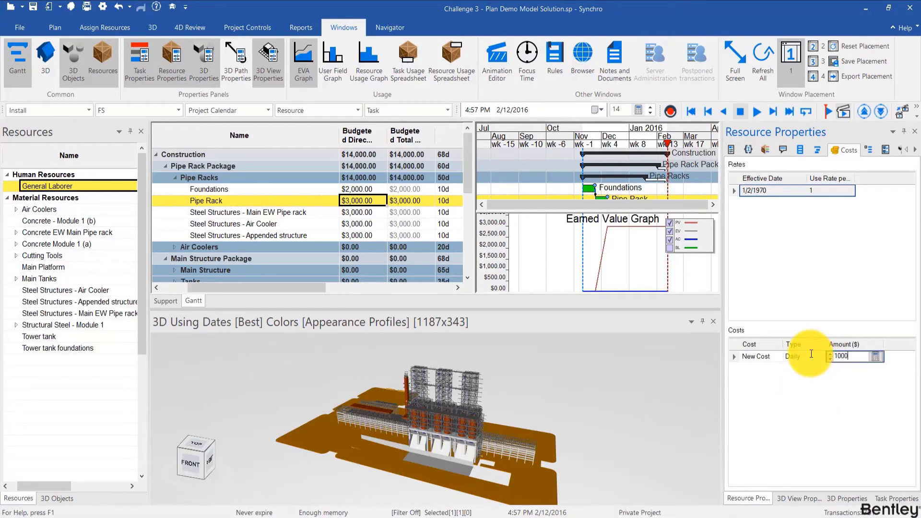
{"action": "left_click", "coordinate": [837, 372]}
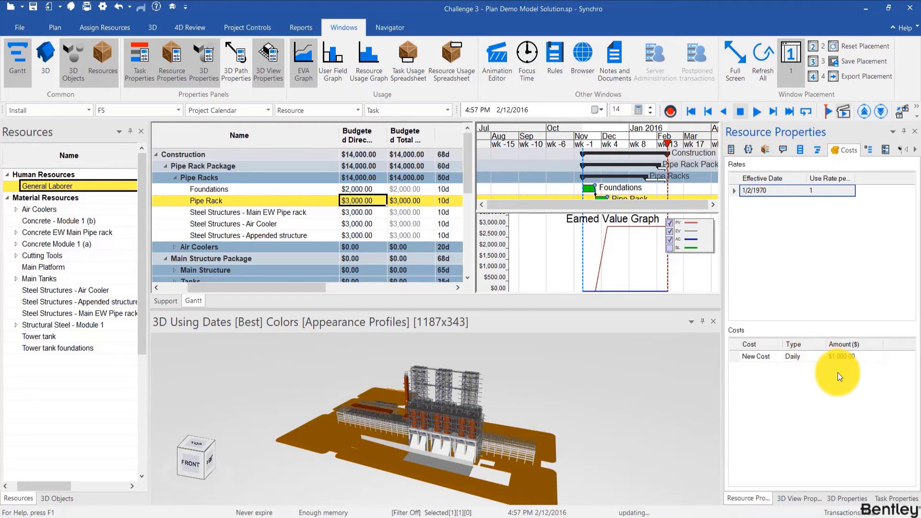
Step: Add a second General Laborer rate entry dated 1/26/2019
{"action": "right_click", "coordinate": [750, 212]}
{"action": "left_click", "coordinate": [761, 222]}
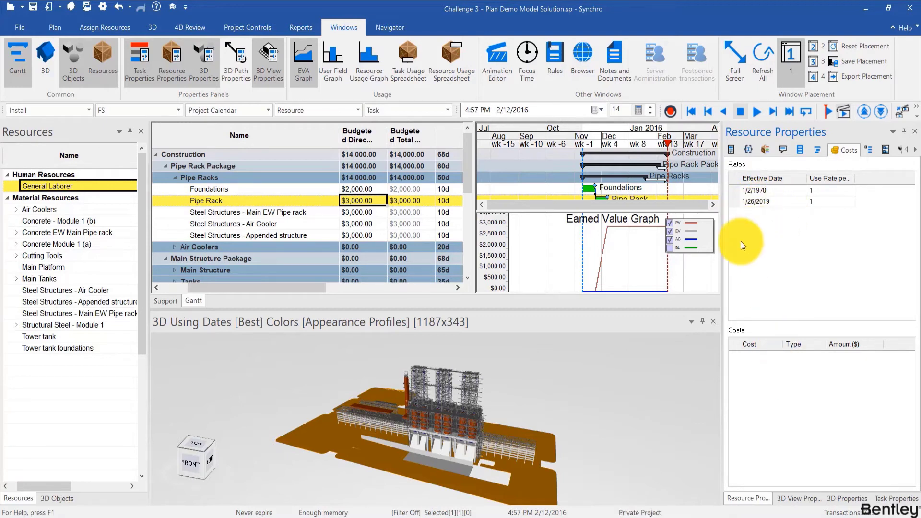
{"action": "left_click", "coordinate": [734, 202]}
Step: Give the 1/26/2019 rate a Daily New Cost of $1,100.00
{"action": "right_click", "coordinate": [773, 406]}
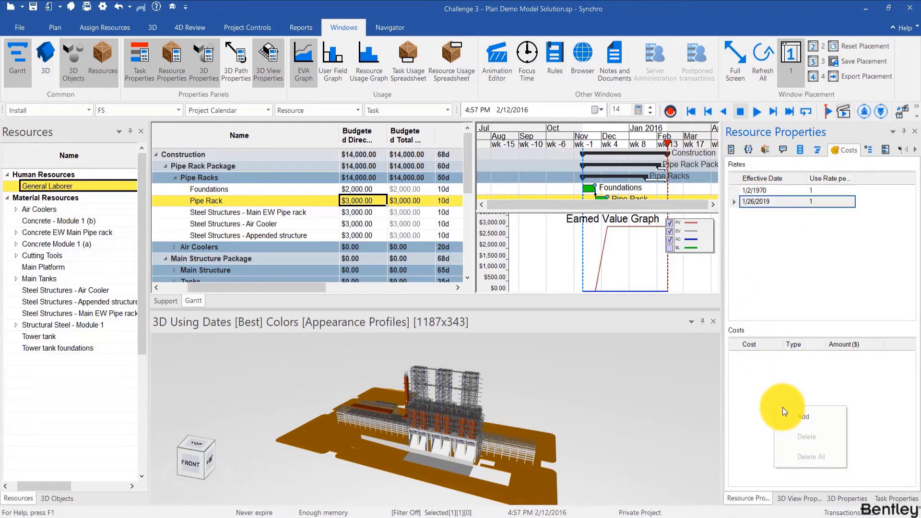
{"action": "left_click", "coordinate": [783, 408]}
{"action": "double_click", "coordinate": [818, 360]}
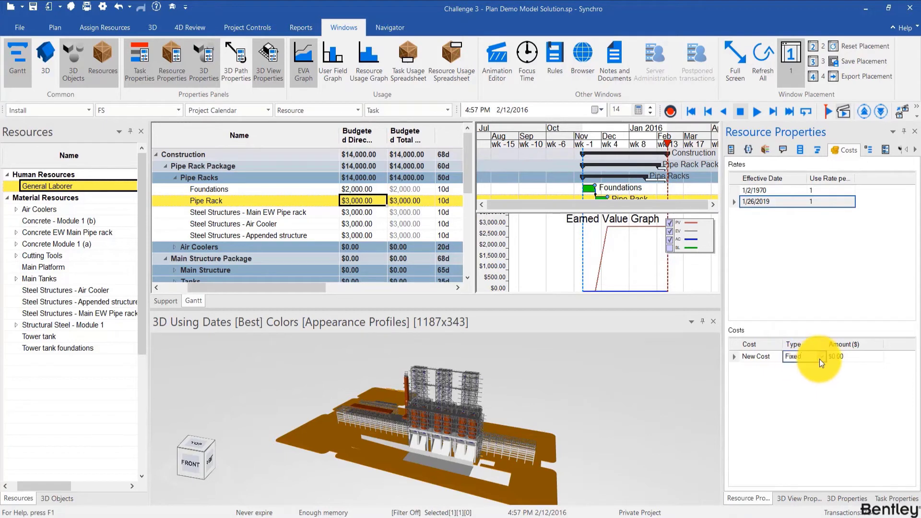
{"action": "left_click", "coordinate": [816, 361]}
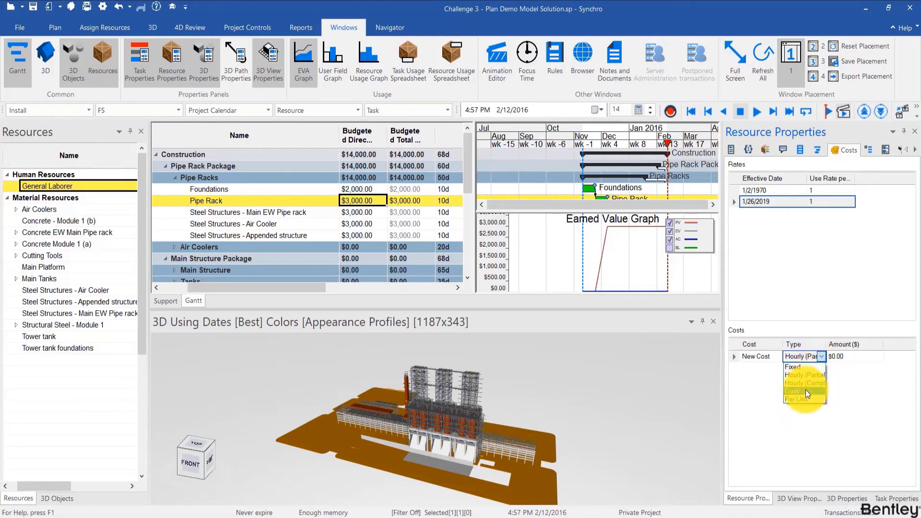
{"action": "left_click", "coordinate": [805, 389]}
{"action": "left_click", "coordinate": [849, 356]}
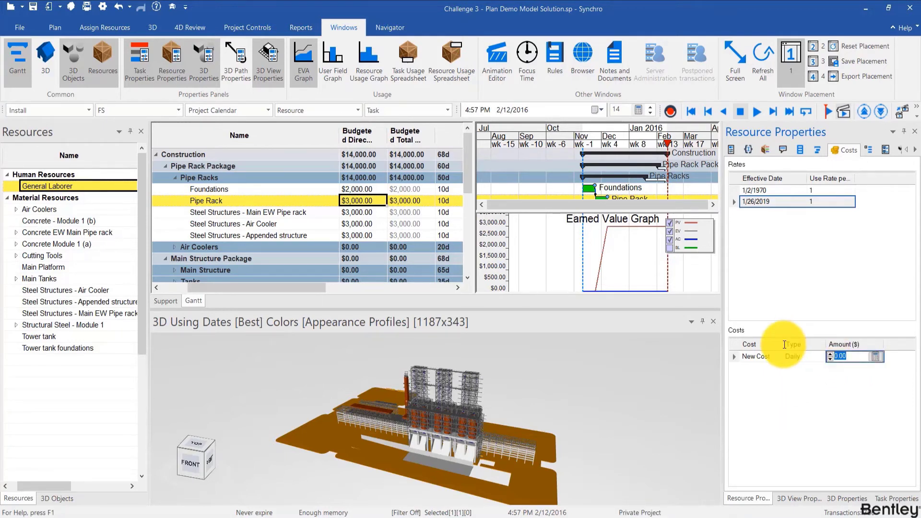
{"action": "type", "text": "100100"}
{"action": "key", "text": "Return"}
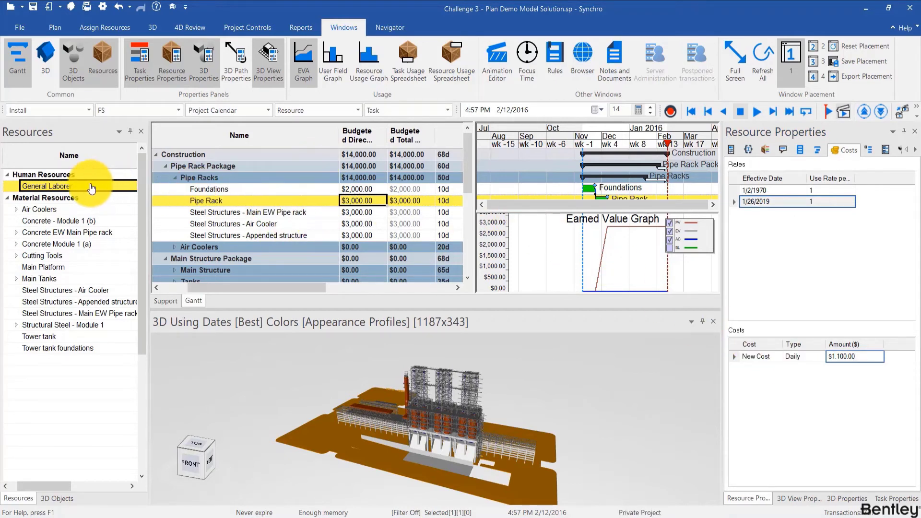
Step: Assign General Laborer to the five Pipe Racks tasks, Foundations through Steel Structures, and check their budgets
{"action": "left_click", "coordinate": [225, 190]}
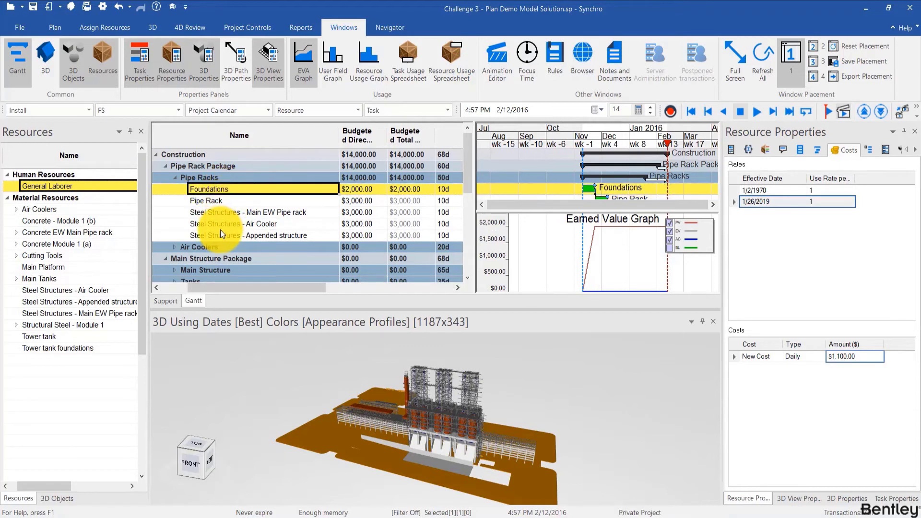
{"action": "left_click", "coordinate": [220, 235], "text": "shift"}
{"action": "left_click_drag", "start_coordinate": [79, 183], "coordinate": [230, 202]}
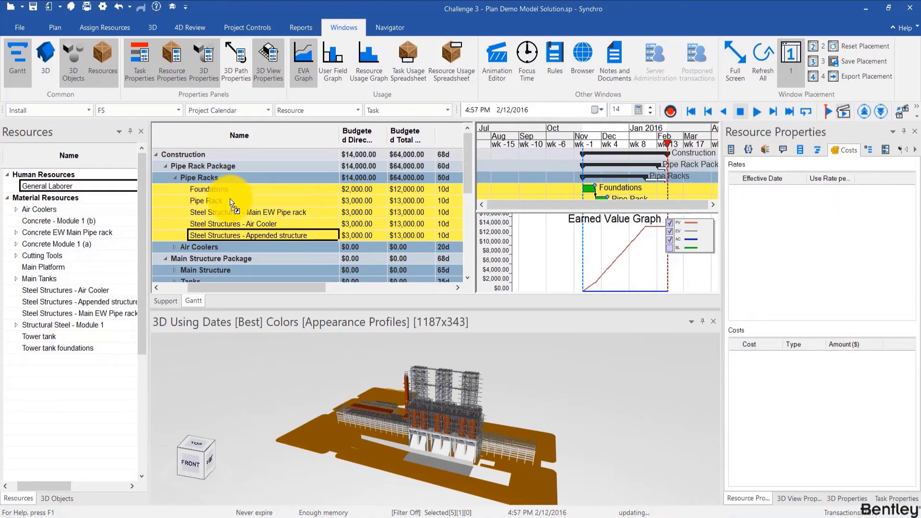
{"action": "left_click", "coordinate": [352, 188]}
{"action": "left_click", "coordinate": [406, 197]}
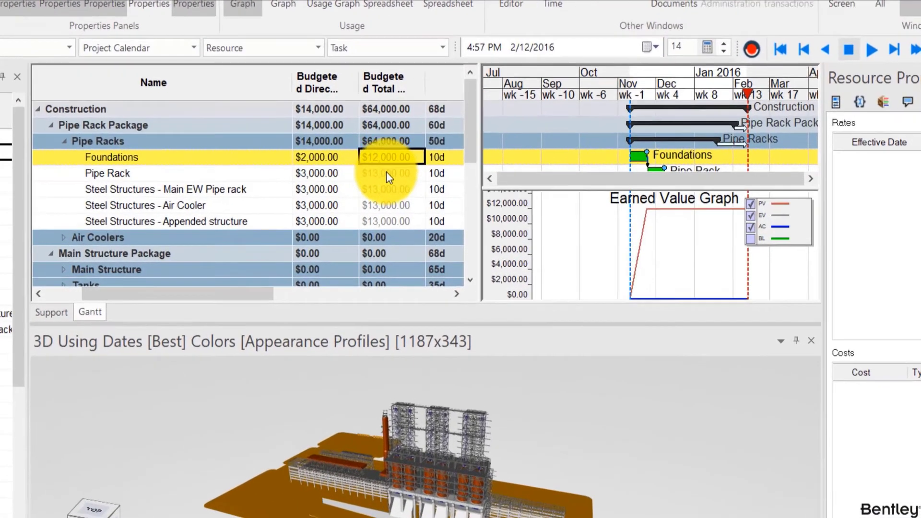
{"action": "left_click", "coordinate": [406, 199]}
{"action": "left_click", "coordinate": [406, 211]}
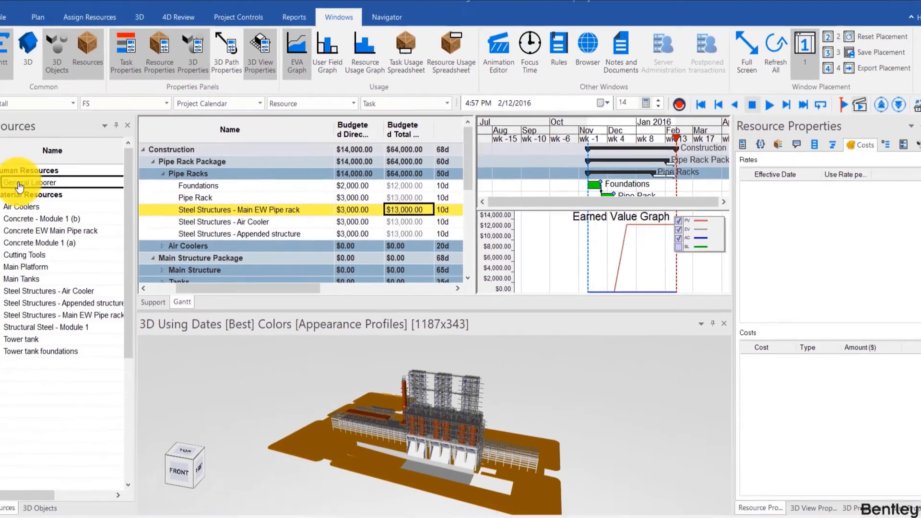
Step: Set General Laborer's 1/2/1970 daily cost amount to $2,000, bringing the package total to $114,000
{"action": "left_click", "coordinate": [20, 186]}
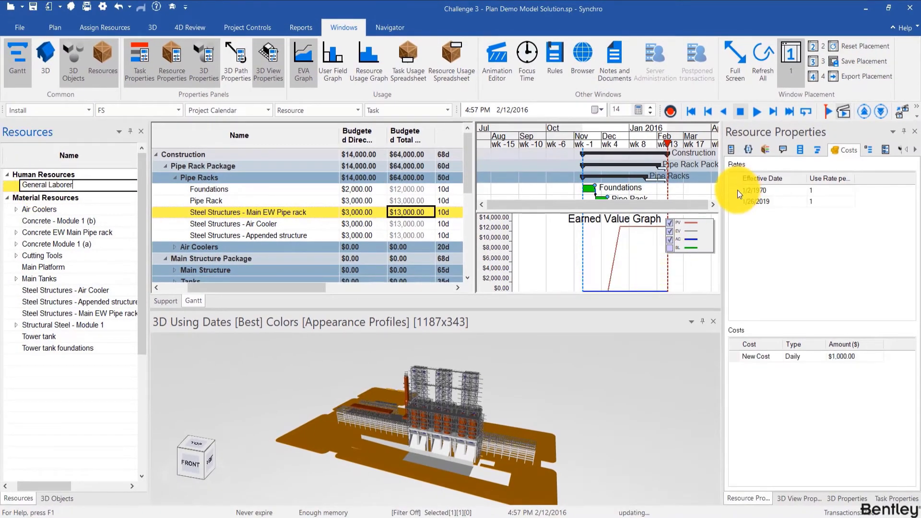
{"action": "left_click", "coordinate": [844, 356]}
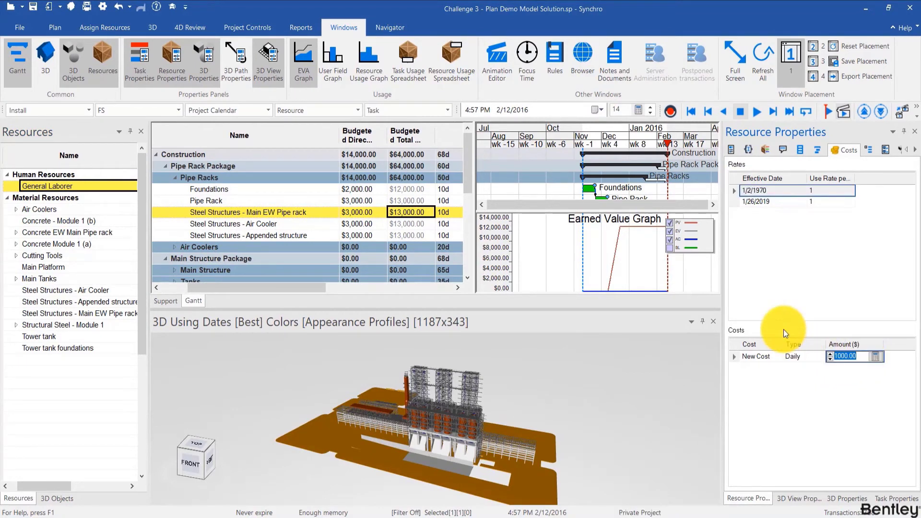
{"action": "type", "text": "2000"}
{"action": "key", "text": "Return"}
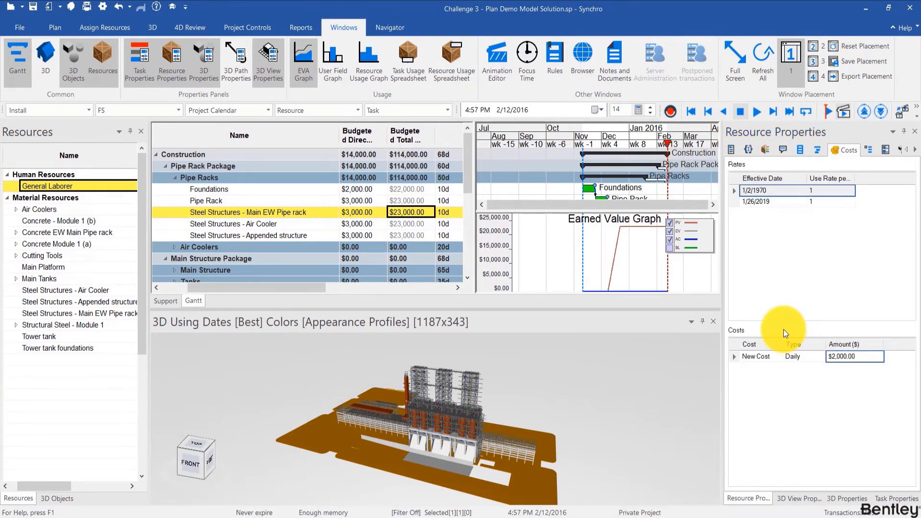
{"action": "left_click", "coordinate": [403, 166]}
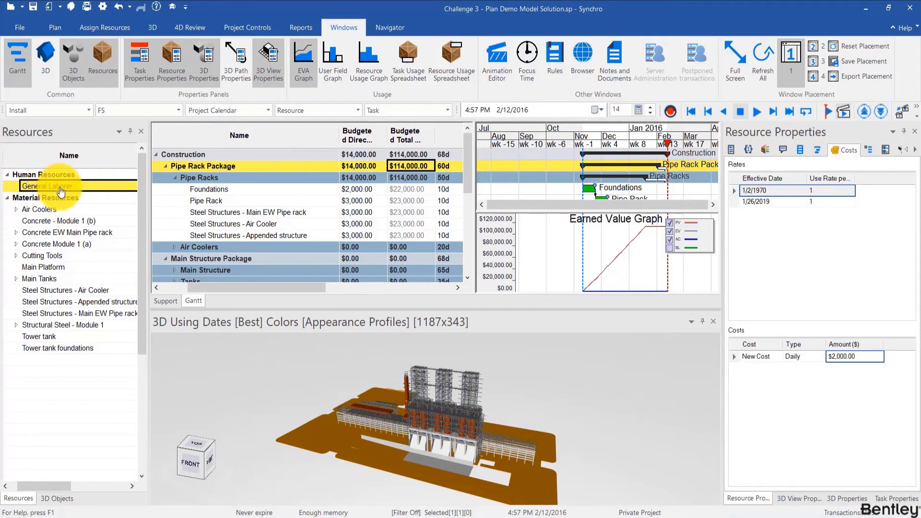
Step: Change the $2,000 cost type from Daily to Per Unit and show Foundations' task properties
{"action": "left_click", "coordinate": [824, 358]}
{"action": "left_click", "coordinate": [824, 358]}
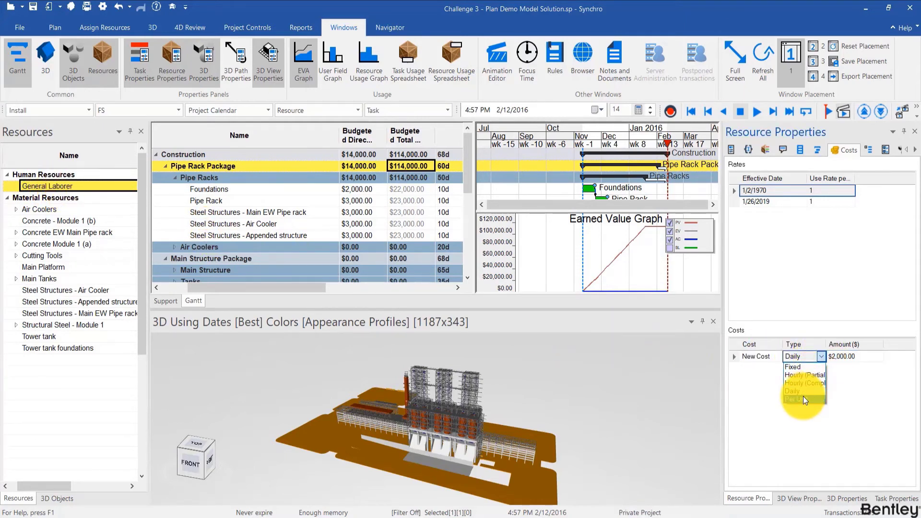
{"action": "left_click", "coordinate": [803, 398]}
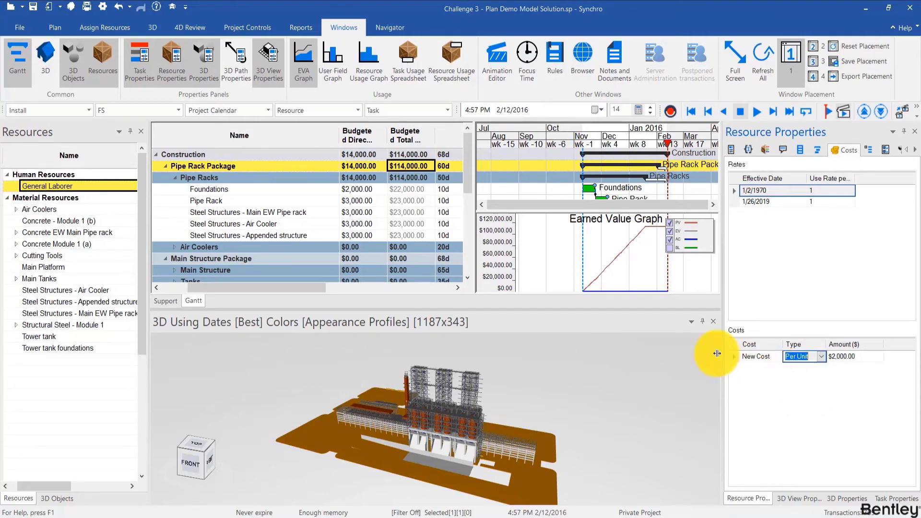
{"action": "left_click", "coordinate": [279, 190]}
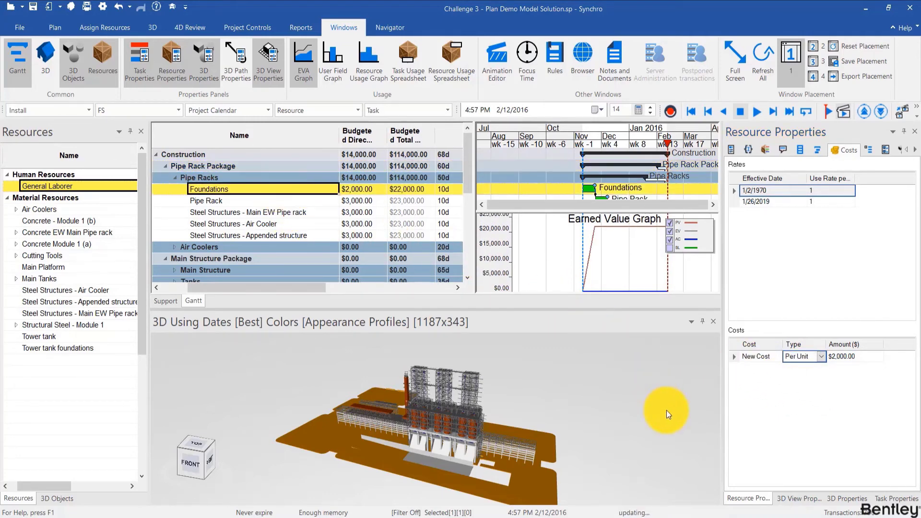
{"action": "left_click", "coordinate": [895, 498]}
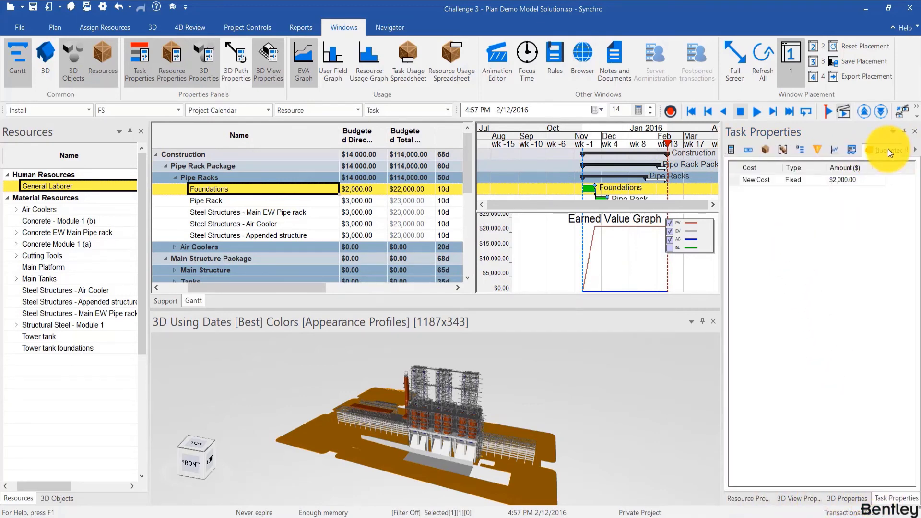
Step: In Foundations' Resources, set General Laborer's planned hours per day to 16, then 6
{"action": "left_click", "coordinate": [767, 151]}
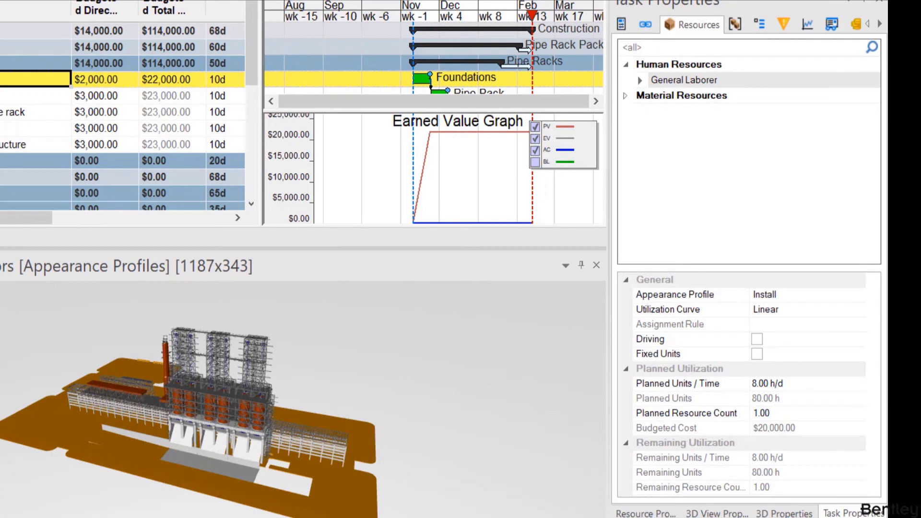
{"action": "left_click", "coordinate": [761, 388]}
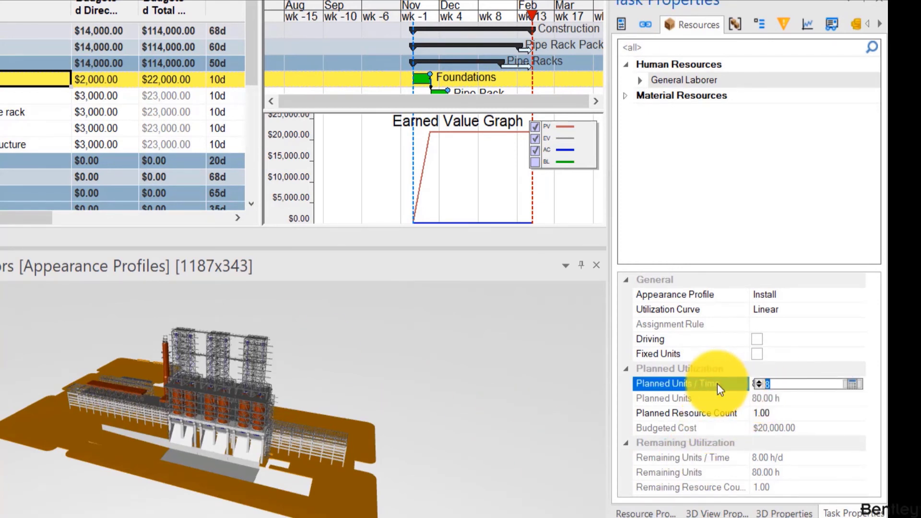
{"action": "type", "text": "16"}
{"action": "key", "text": "Return"}
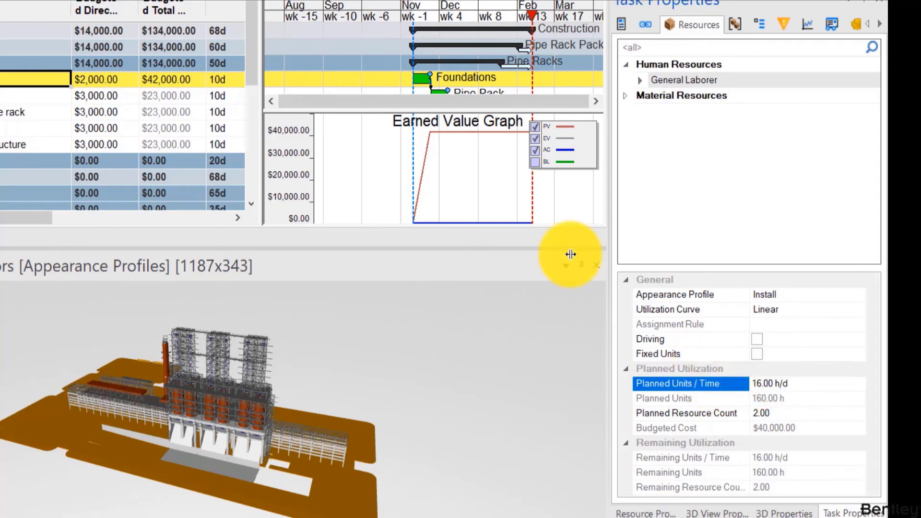
{"action": "left_click", "coordinate": [767, 377]}
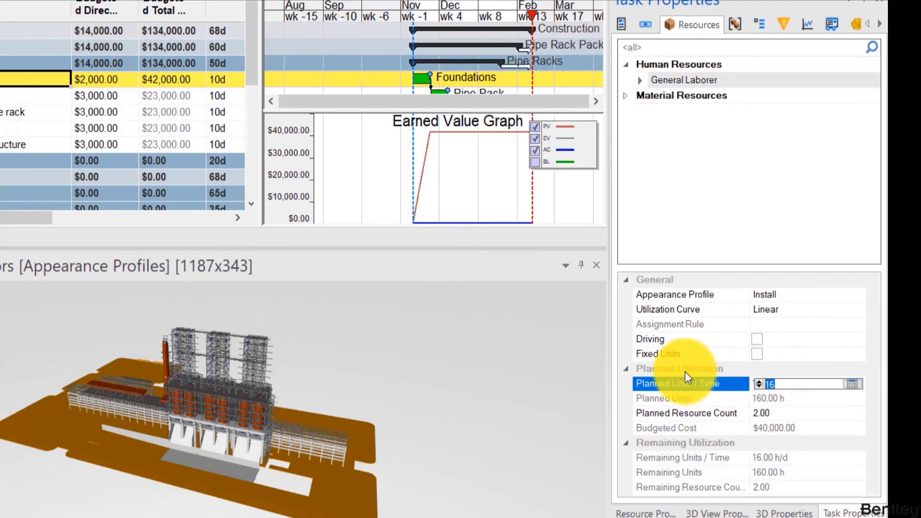
{"action": "type", "text": "6"}
{"action": "key", "text": "Return"}
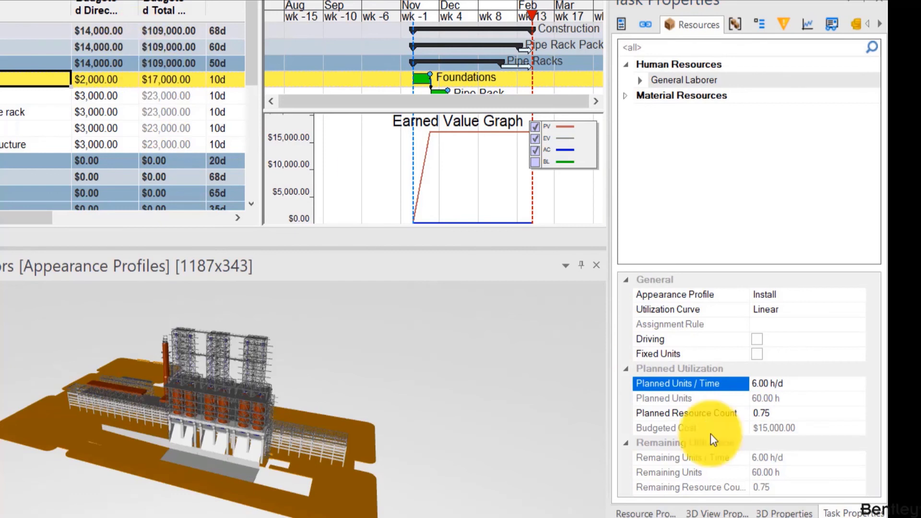
Step: Turn on Fixed Units and set the planned units to 120 hours
{"action": "left_click", "coordinate": [781, 383]}
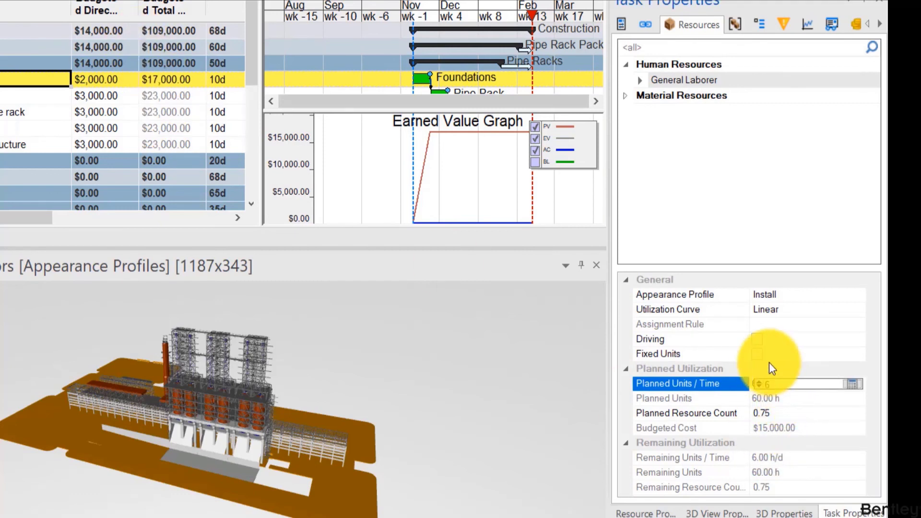
{"action": "left_click", "coordinate": [758, 355]}
{"action": "left_click", "coordinate": [801, 387]}
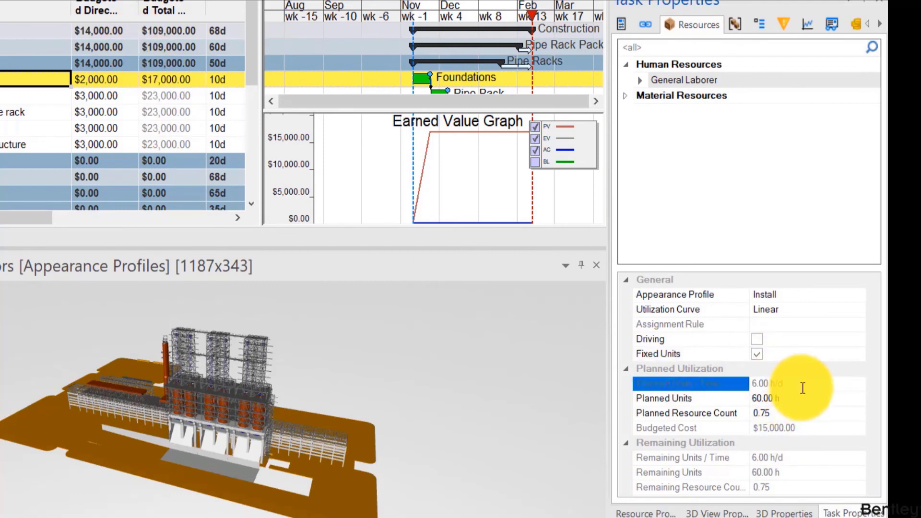
{"action": "left_click", "coordinate": [798, 398]}
{"action": "left_click", "coordinate": [798, 398]}
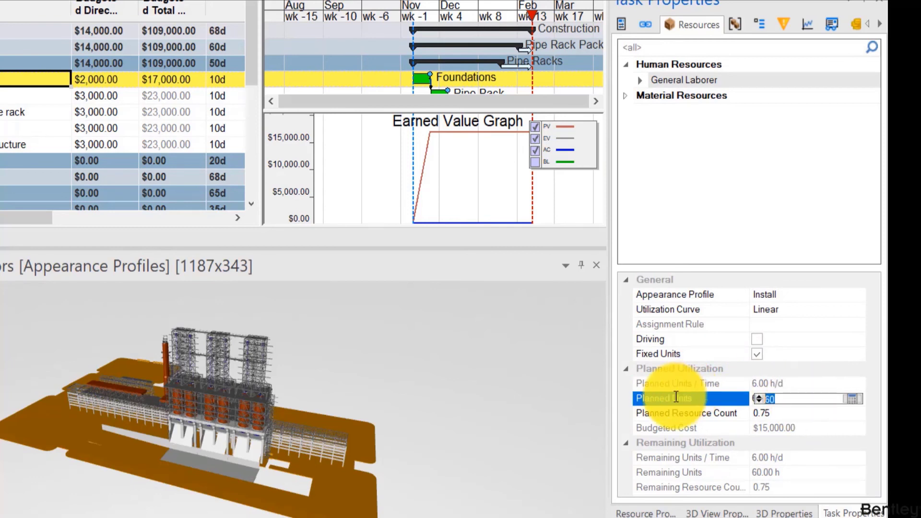
{"action": "type", "text": "120"}
{"action": "key", "text": "Return"}
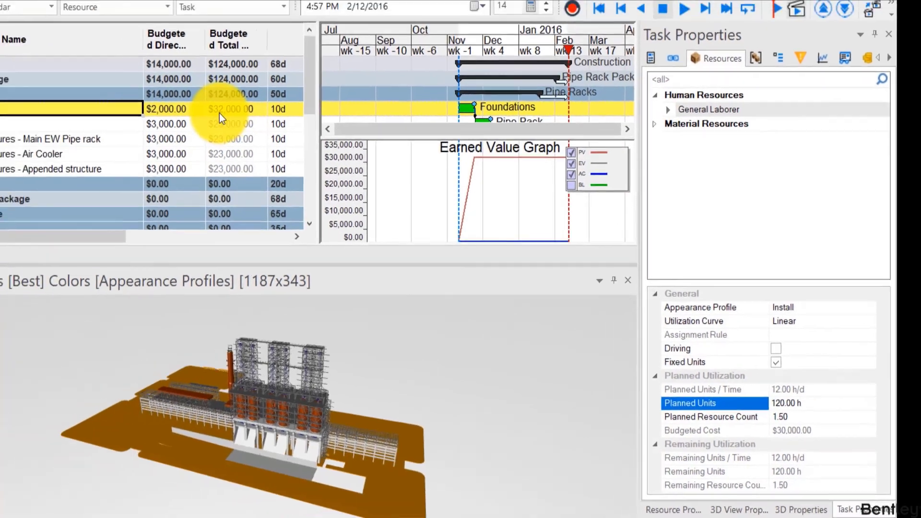